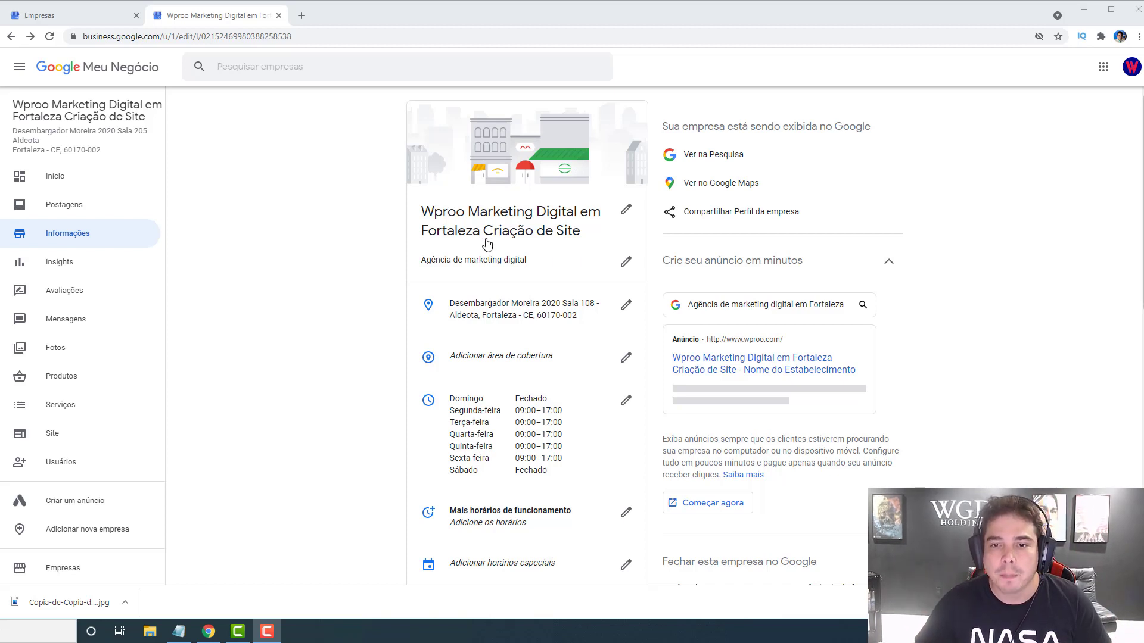
Open the business name for editing and clear the existing text.
click(414, 212)
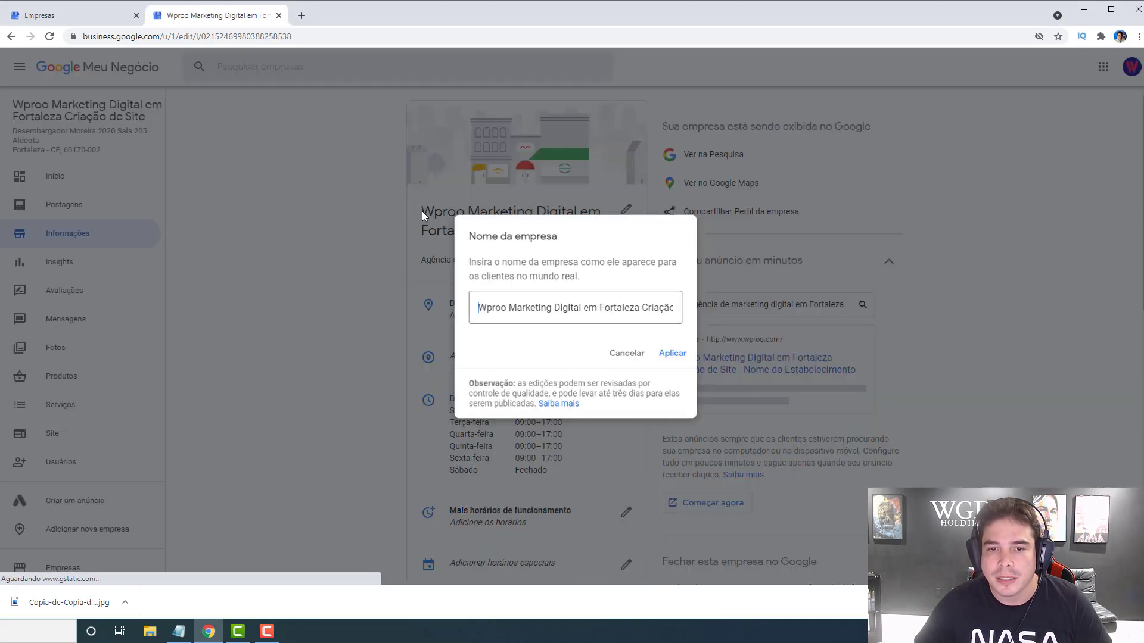
click(546, 223)
drag(478, 307, 679, 308)
click(518, 303)
drag(518, 304, 732, 266)
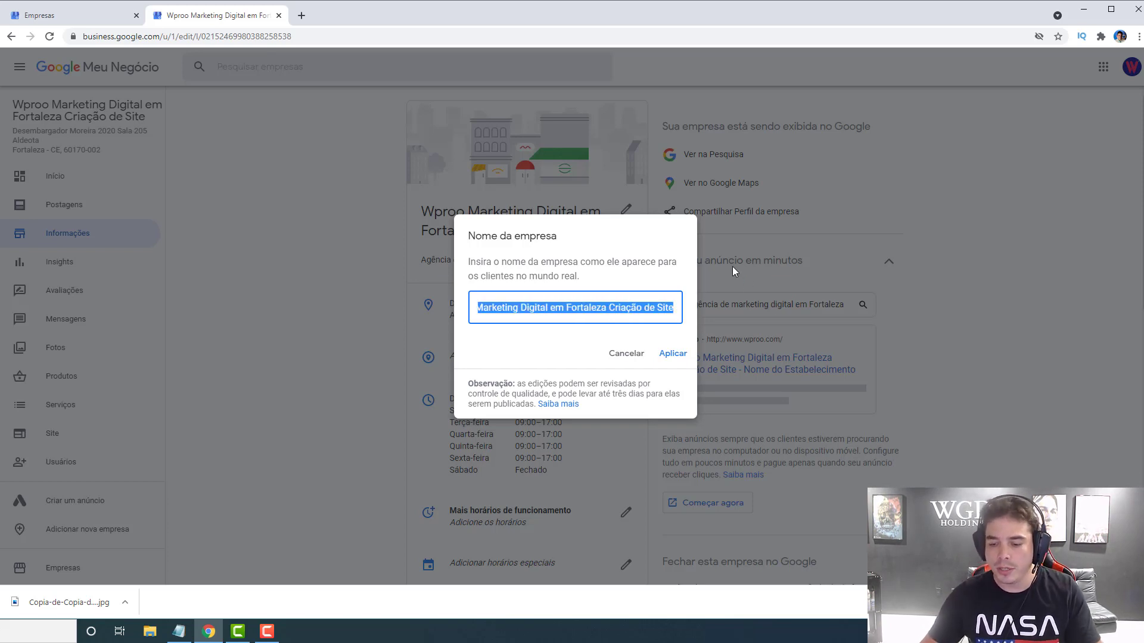
key(BackSpace)
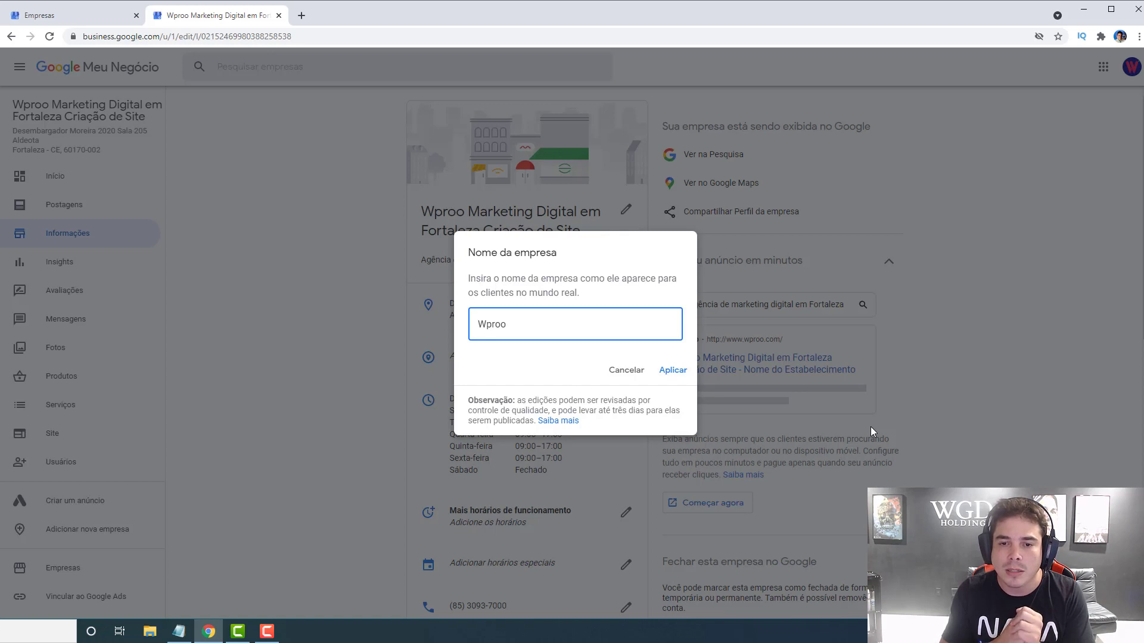
Enter "Wproo Marketing Digital em Fortaleza Criação de Sites" as the business name and discard the edit.
text(M)
key(BackSpace)
key(BackSpace)
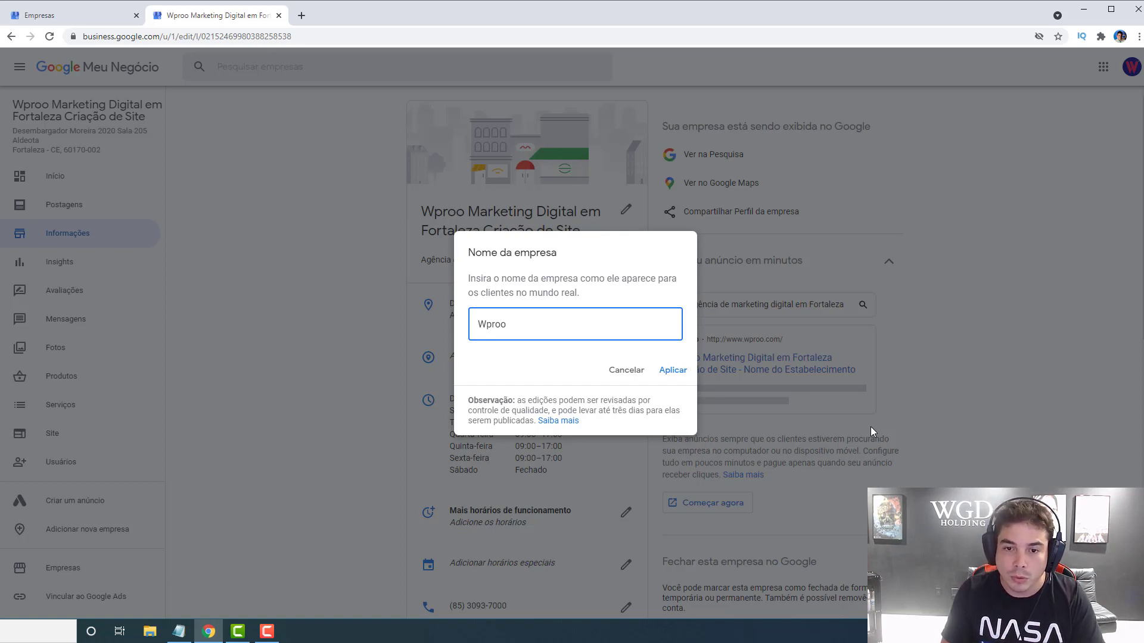
text(Marketing Di)
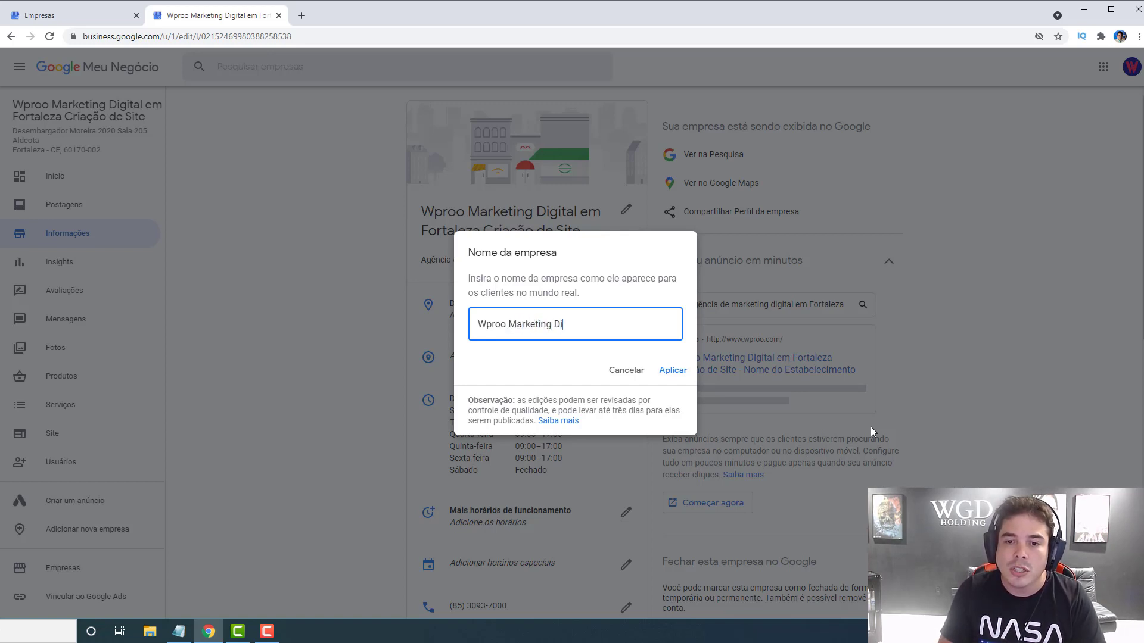
text(gital em Fortaleza )
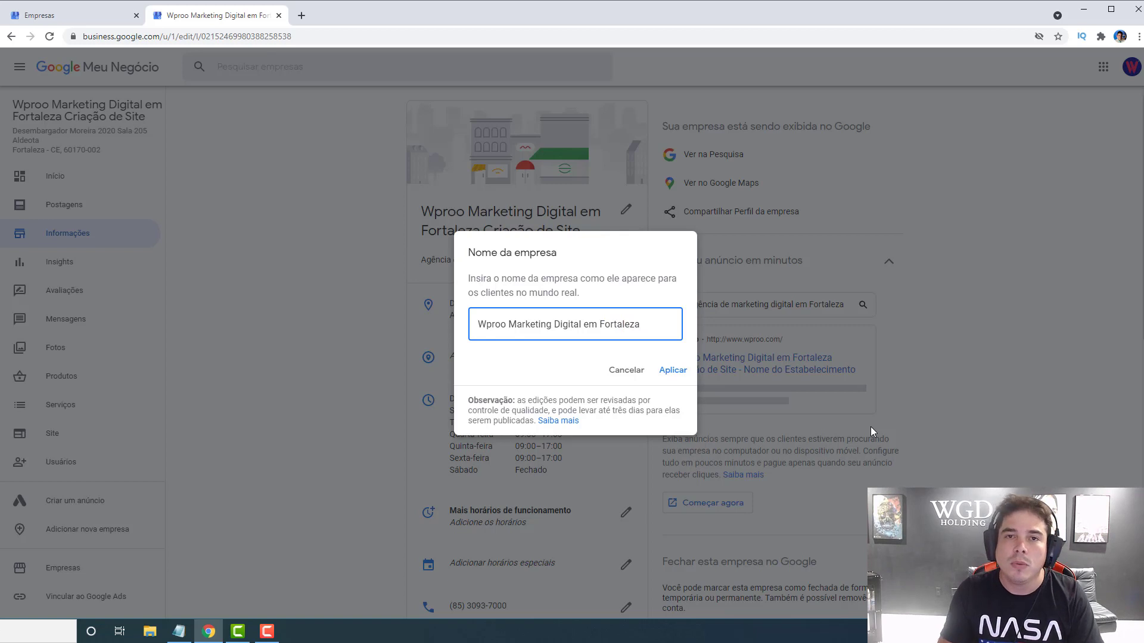
text(Cr)
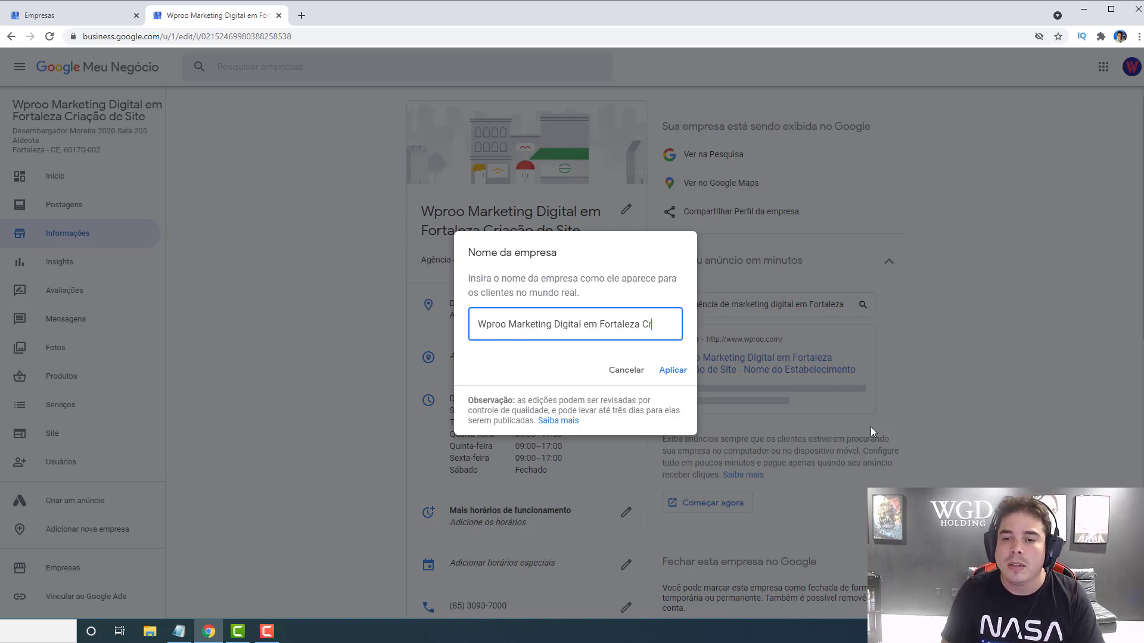
text(iação)
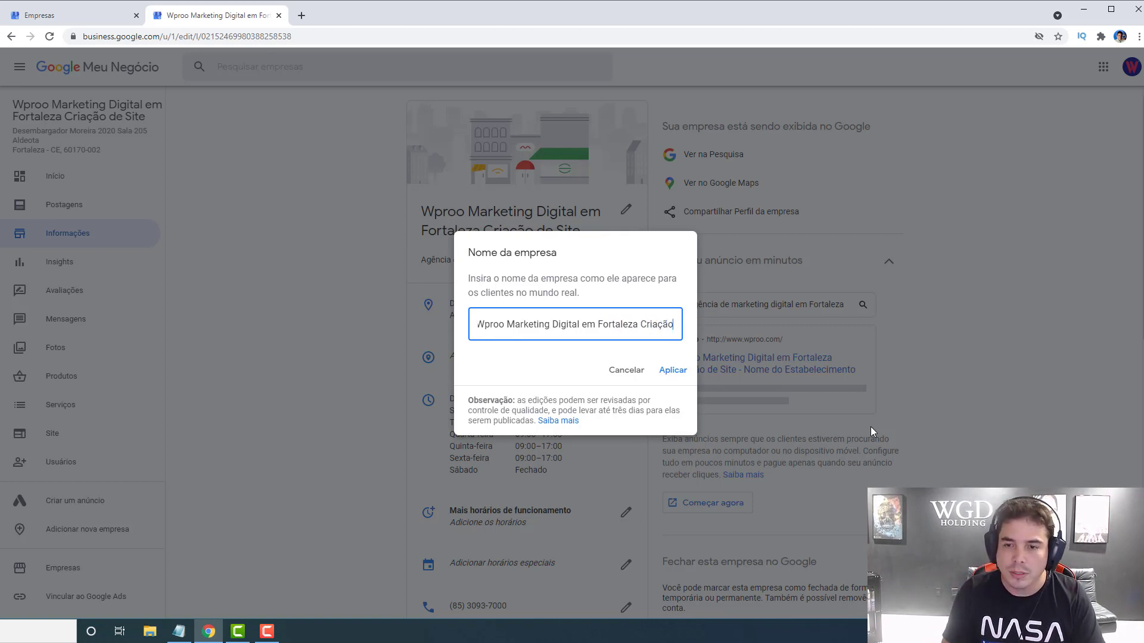
text( de Sites)
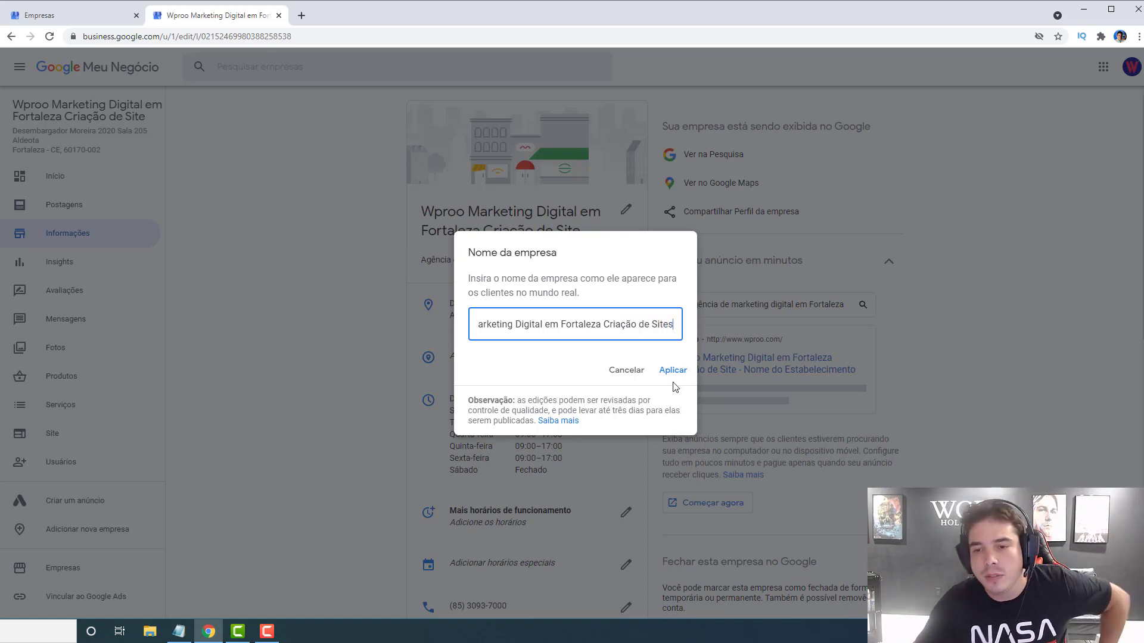
click(620, 376)
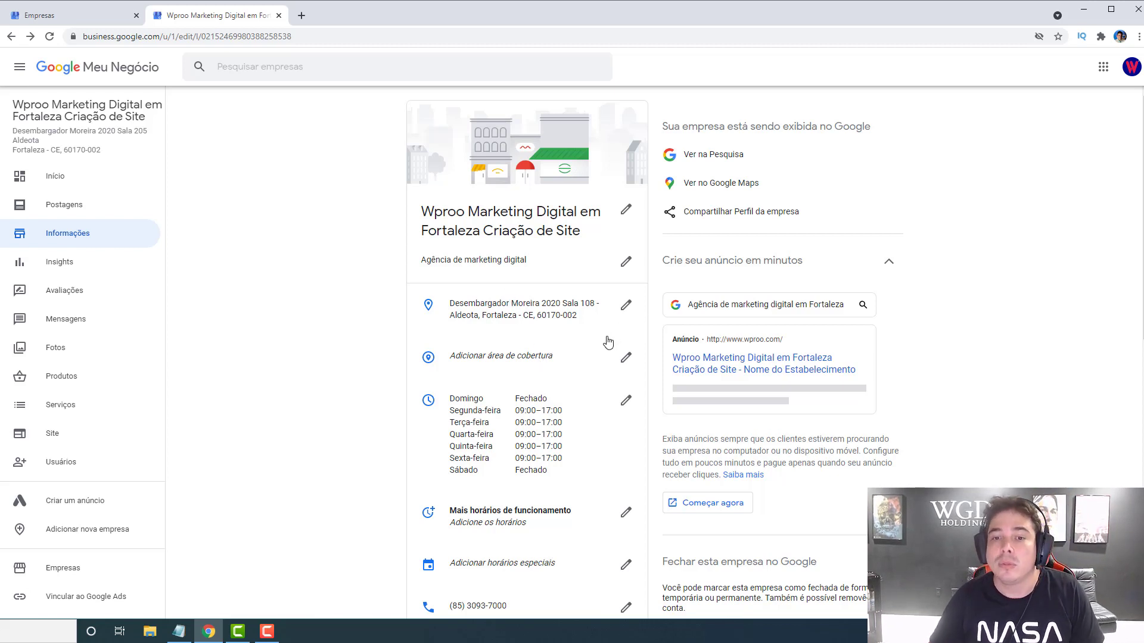
Open the business category settings and examine the primary category with its matching suggestion.
click(626, 264)
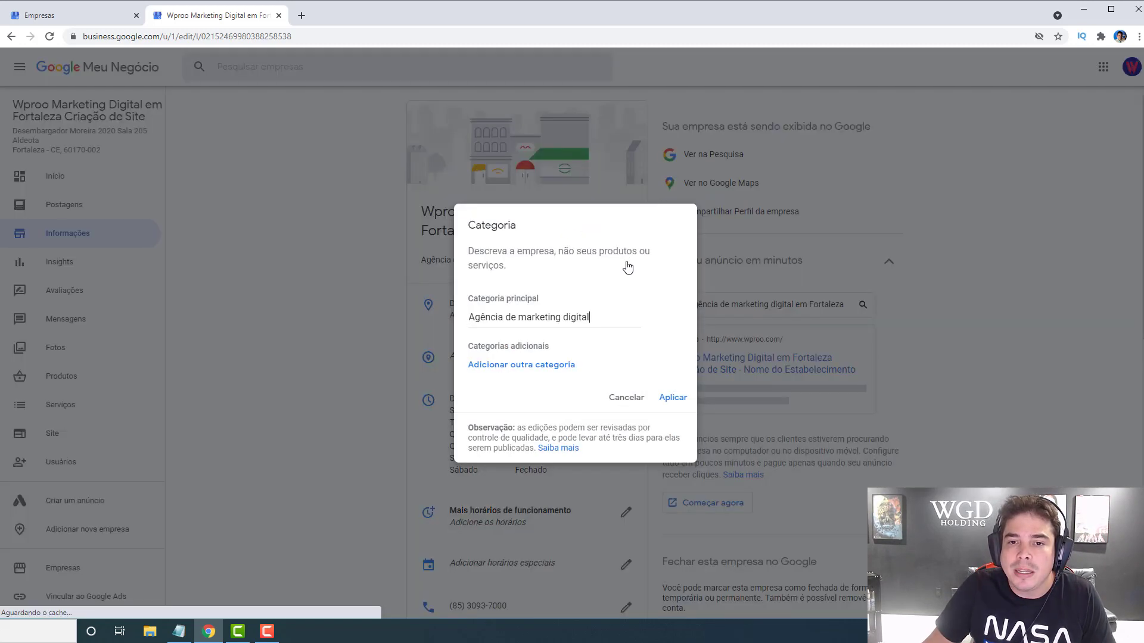
click(587, 317)
key(BackSpace)
key(BackSpace)
key(ctrl+a)
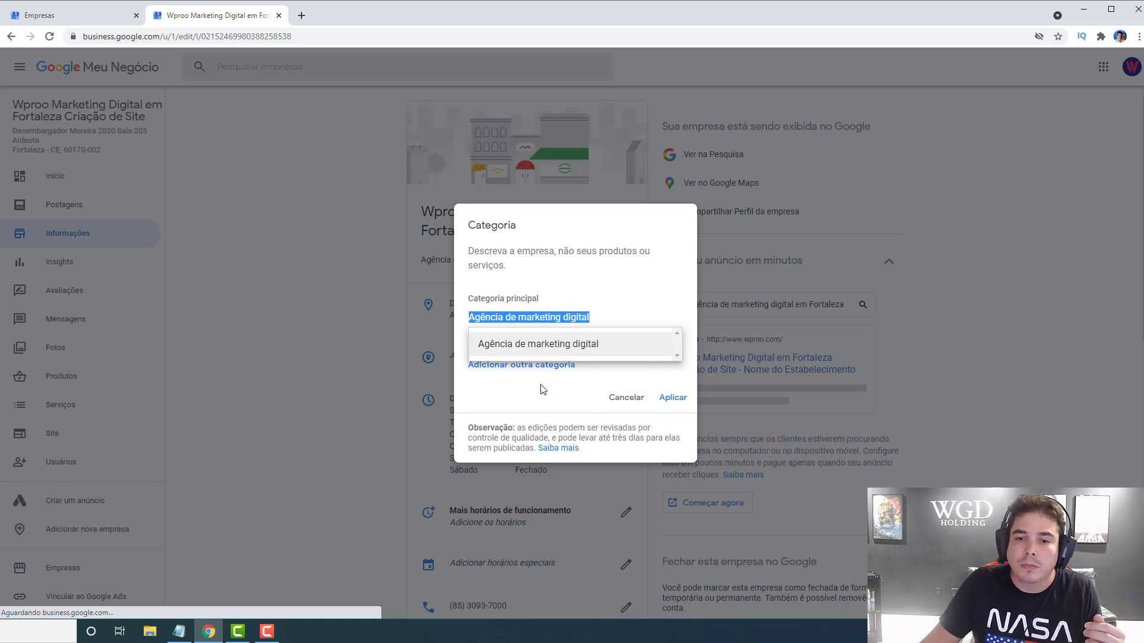
click(567, 319)
click(603, 317)
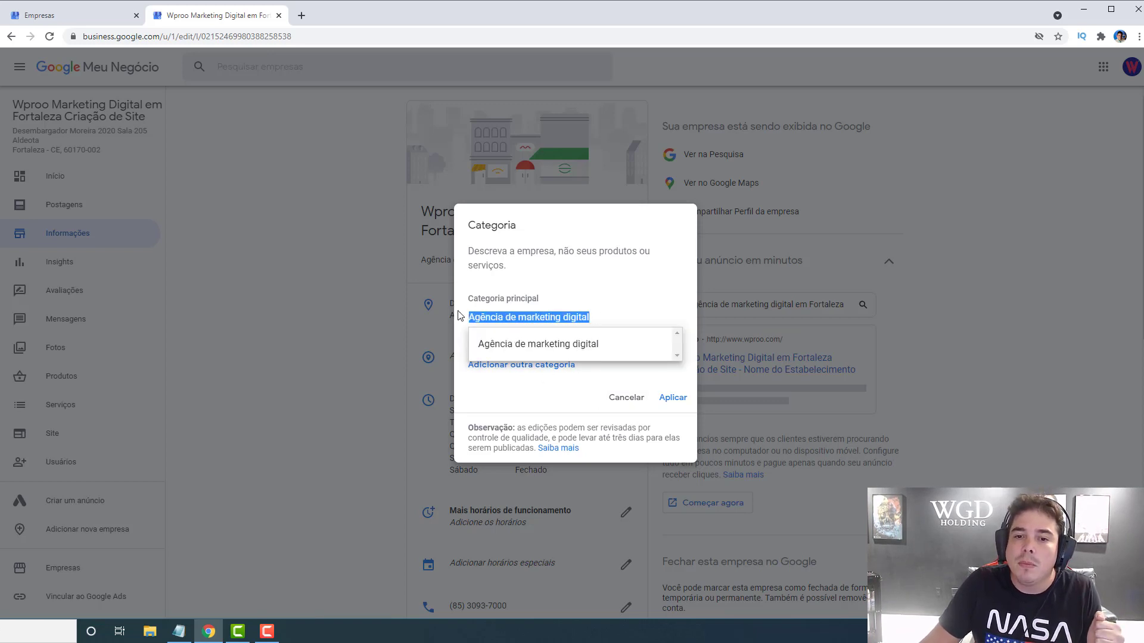
click(571, 405)
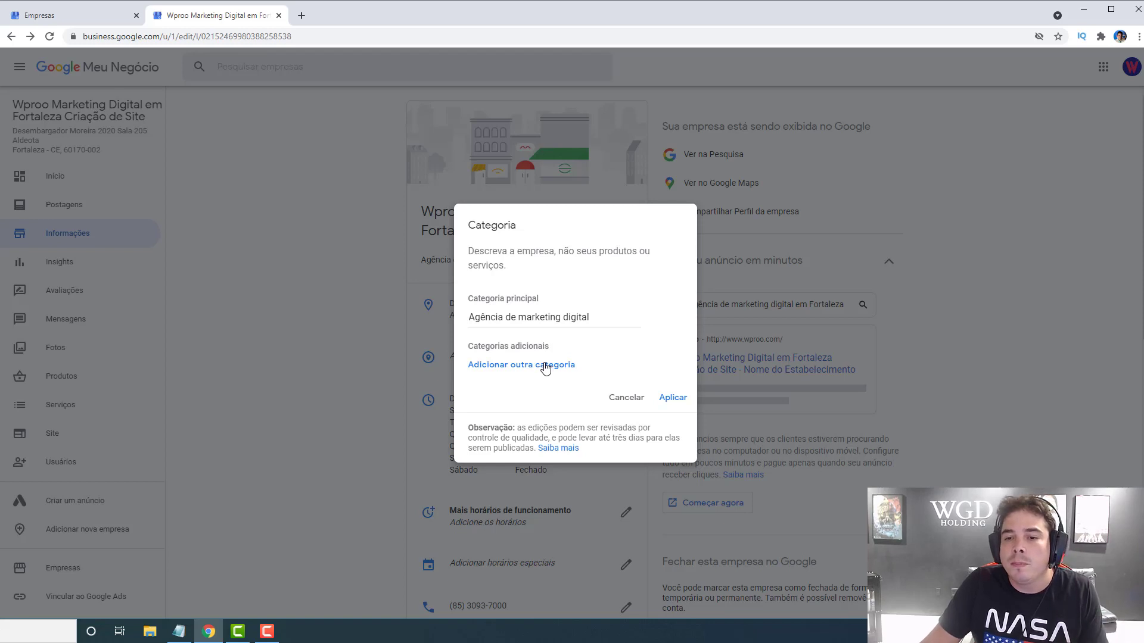
Start an additional category and look up suggestions for "Criação" and "Criador de site".
click(545, 366)
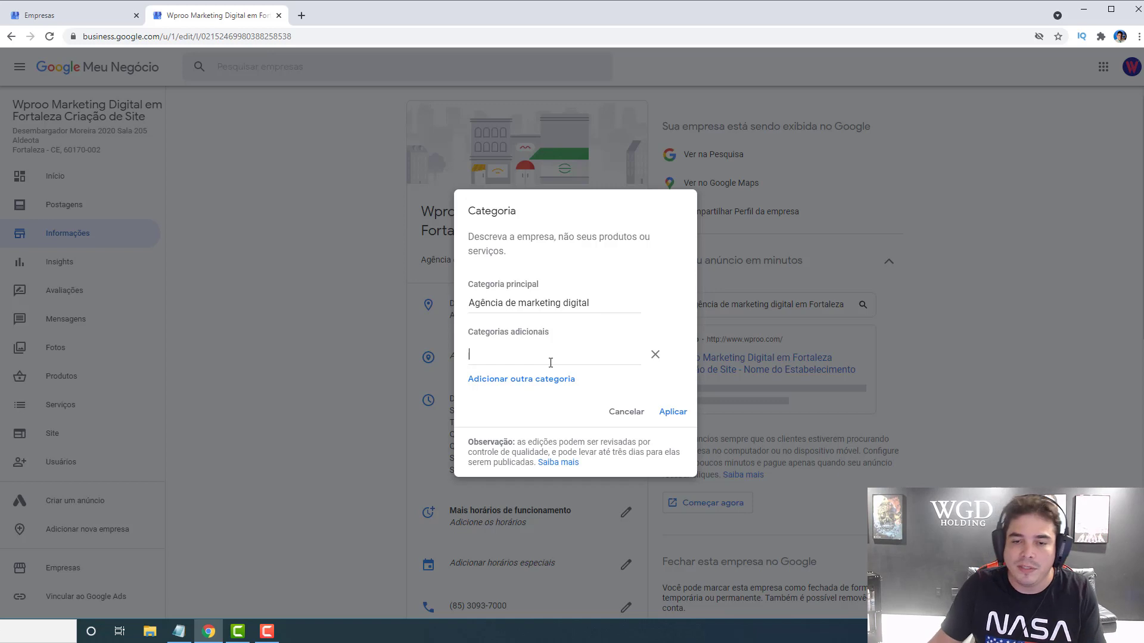
text(Criaçã)
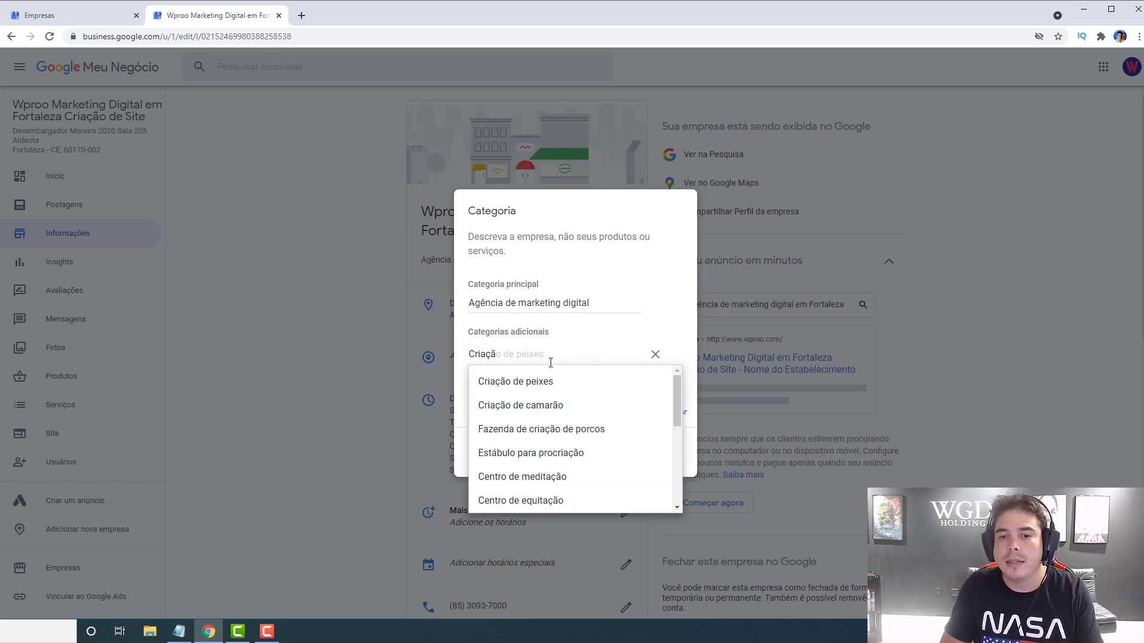
key(BackSpace)
key(BackSpace)
text(d)
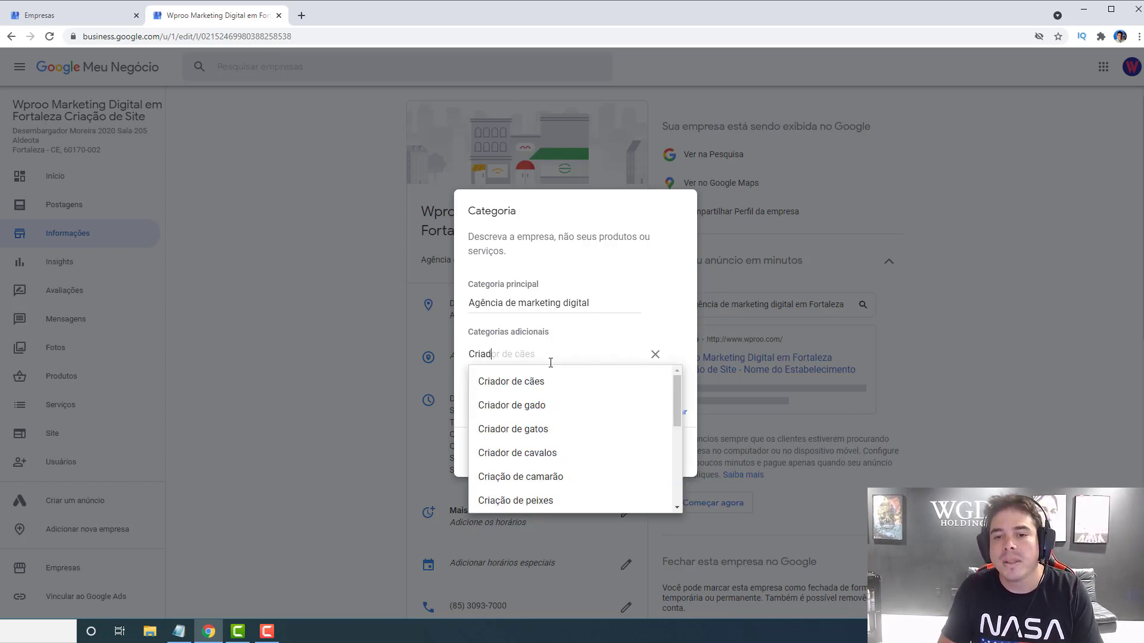
text(or de site)
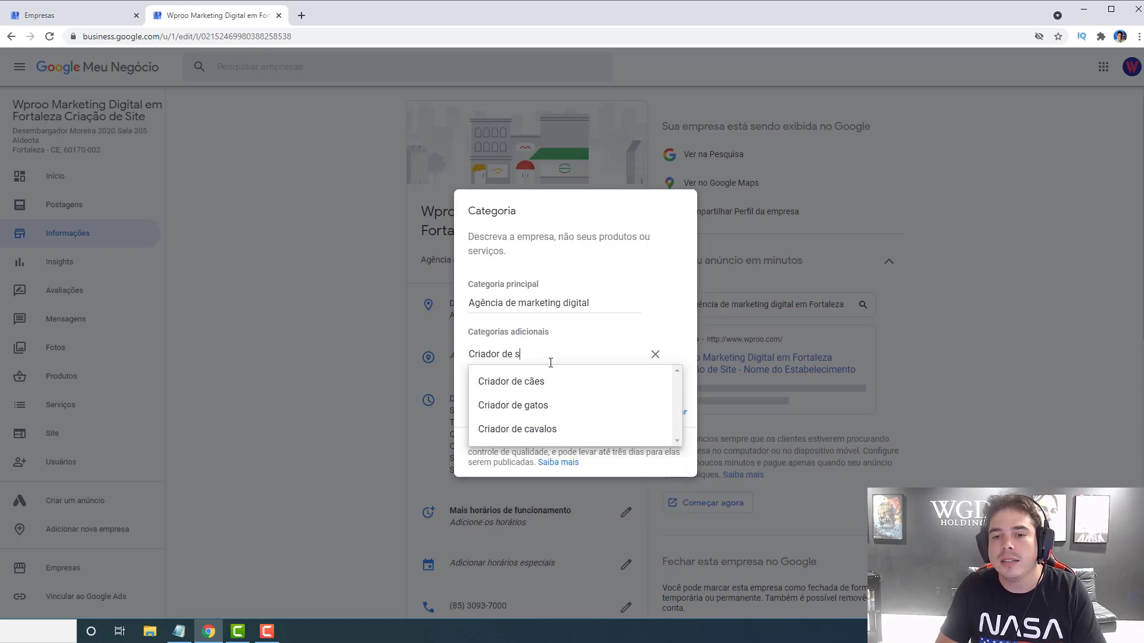
Try to apply "Criação de site" as an additional business category.
key(BackSpace)
key(BackSpace)
key(BackSpace)
key(BackSpace)
key(BackSpace)
key(BackSpace)
key(BackSpace)
key(BackSpace)
key(BackSpace)
key(BackSpace)
key(BackSpace)
text(ção de si)
key(BackSpace)
text(ite)
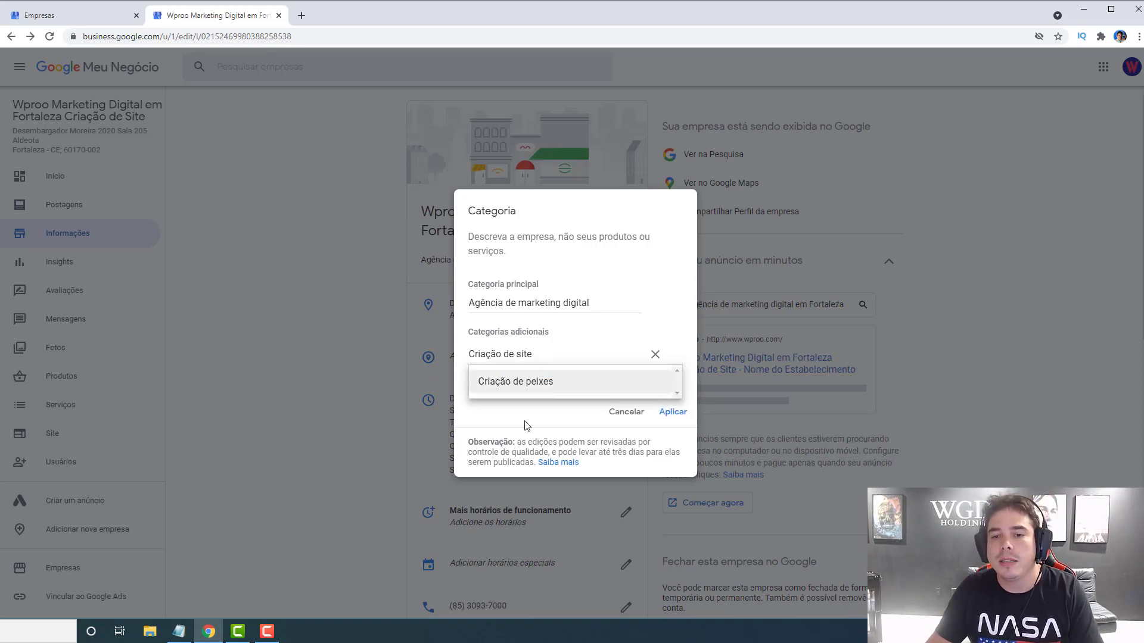
click(710, 376)
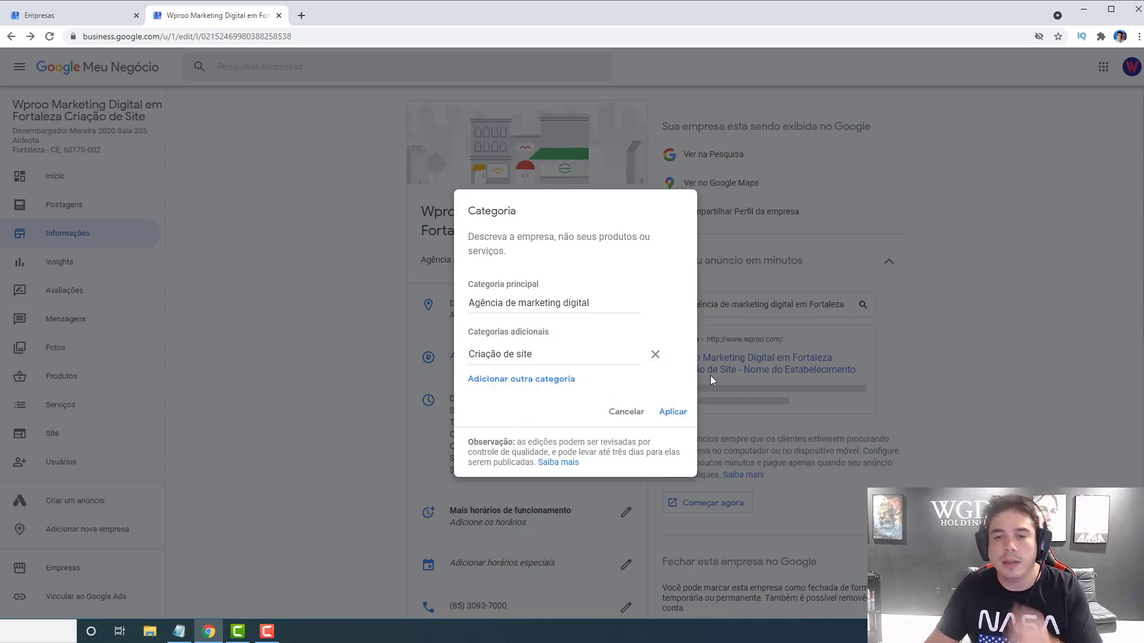
click(674, 413)
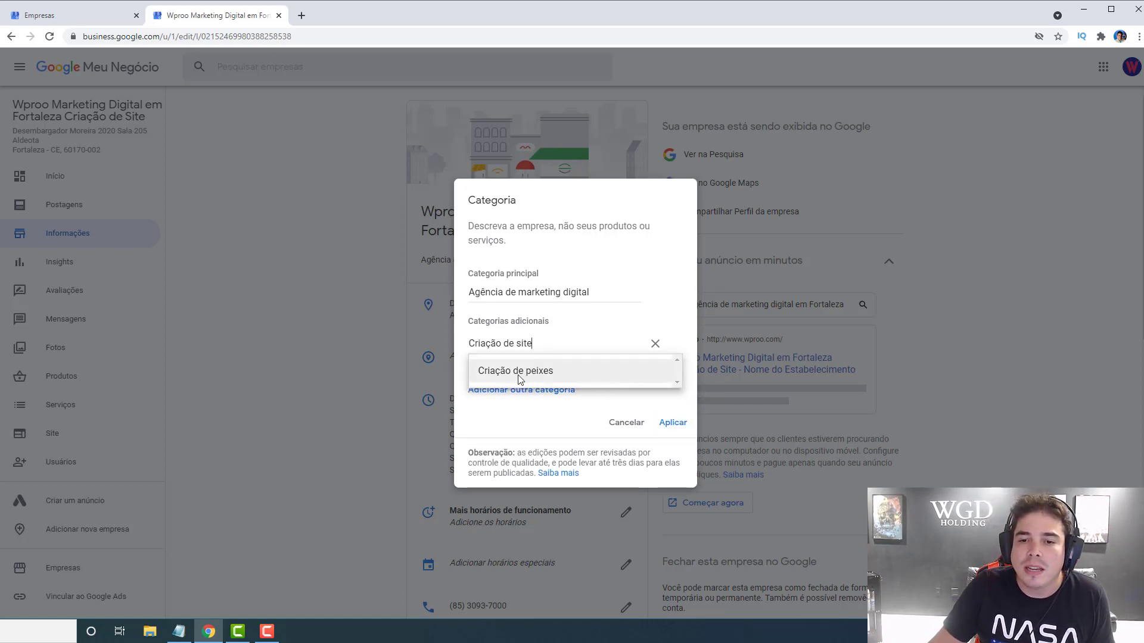
Look up "desenvolvimento de" as the additional category instead, remove that entry and cancel the category changes.
triple_click(528, 339)
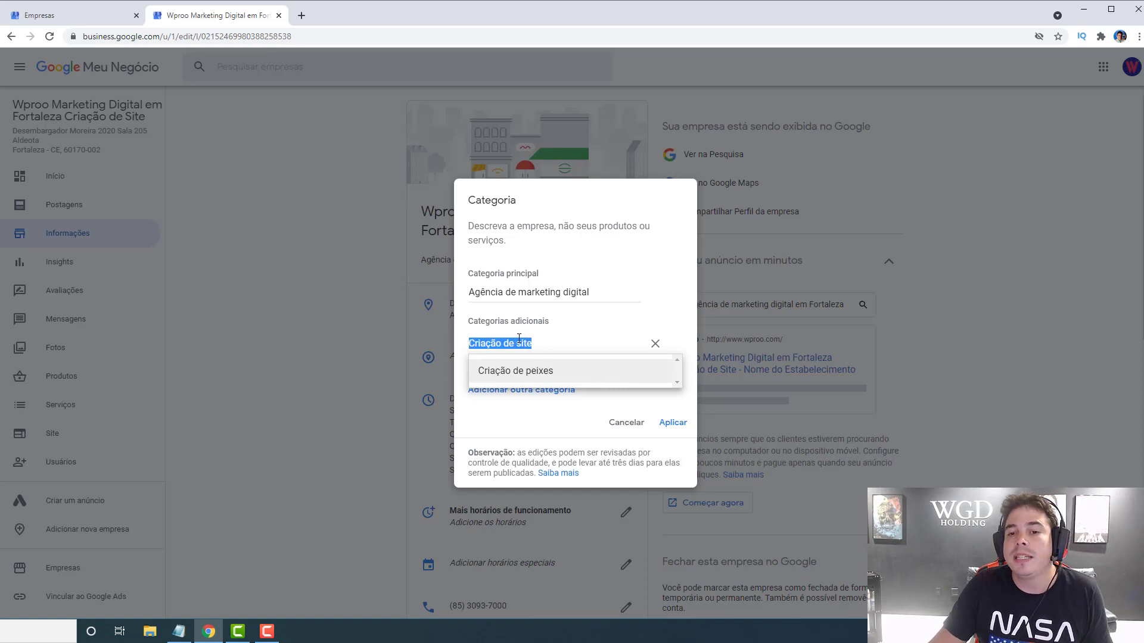
key(BackSpace)
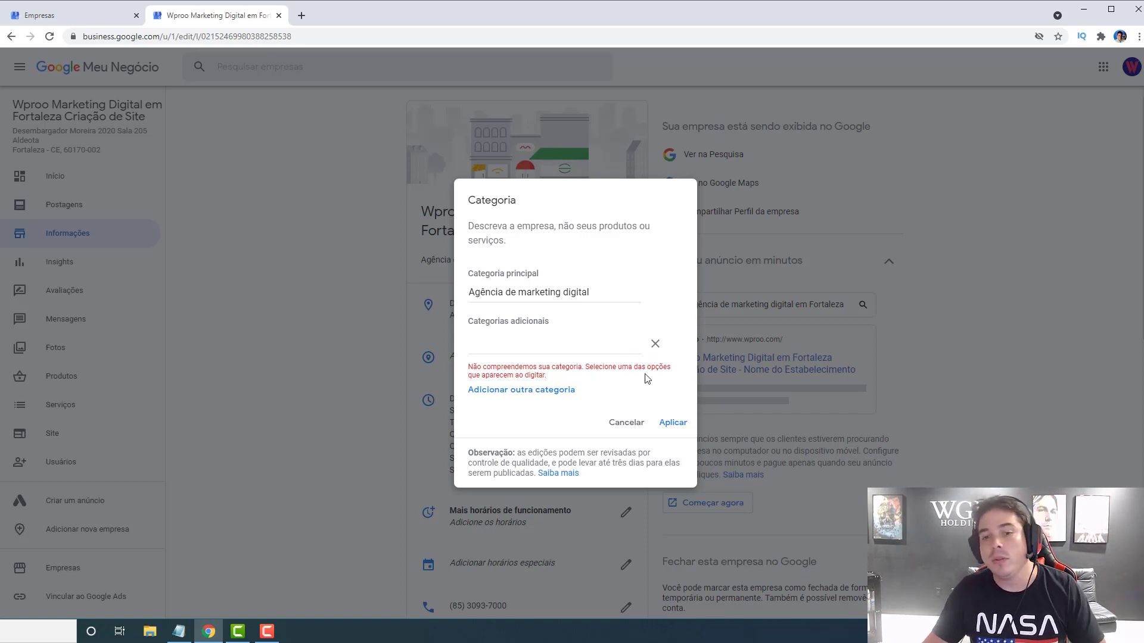
text(desenvolvimento )
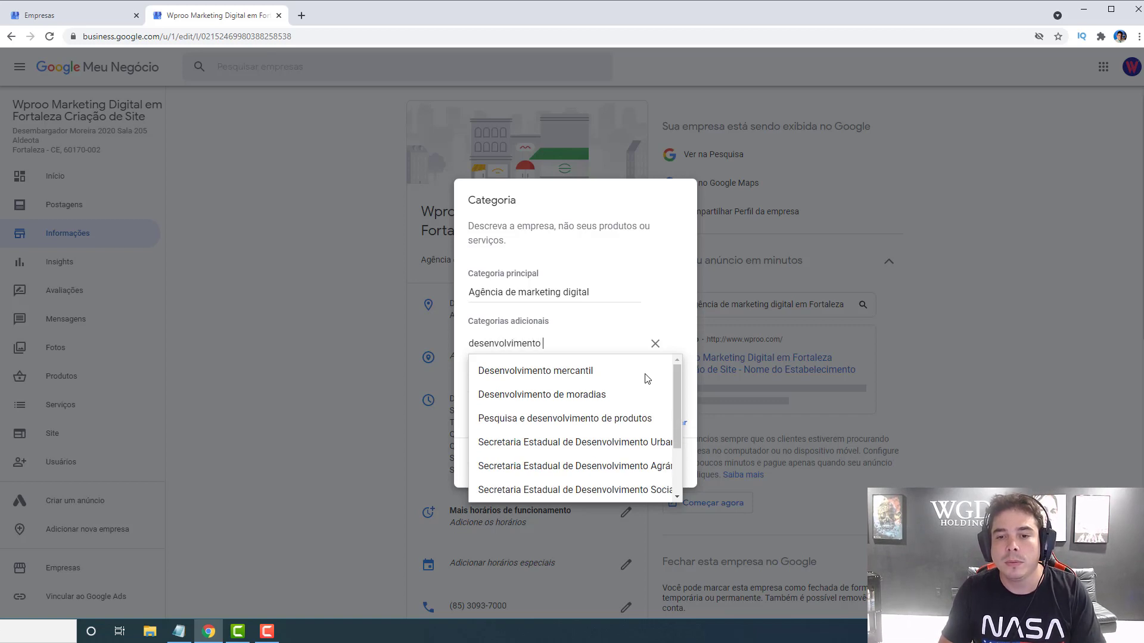
text(de)
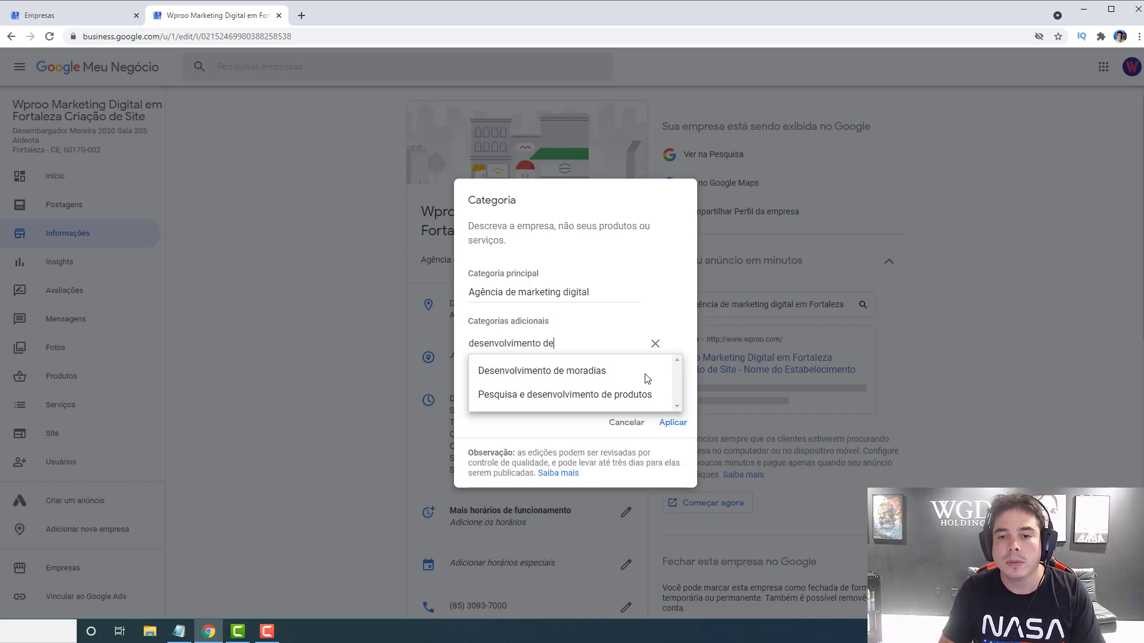
click(655, 343)
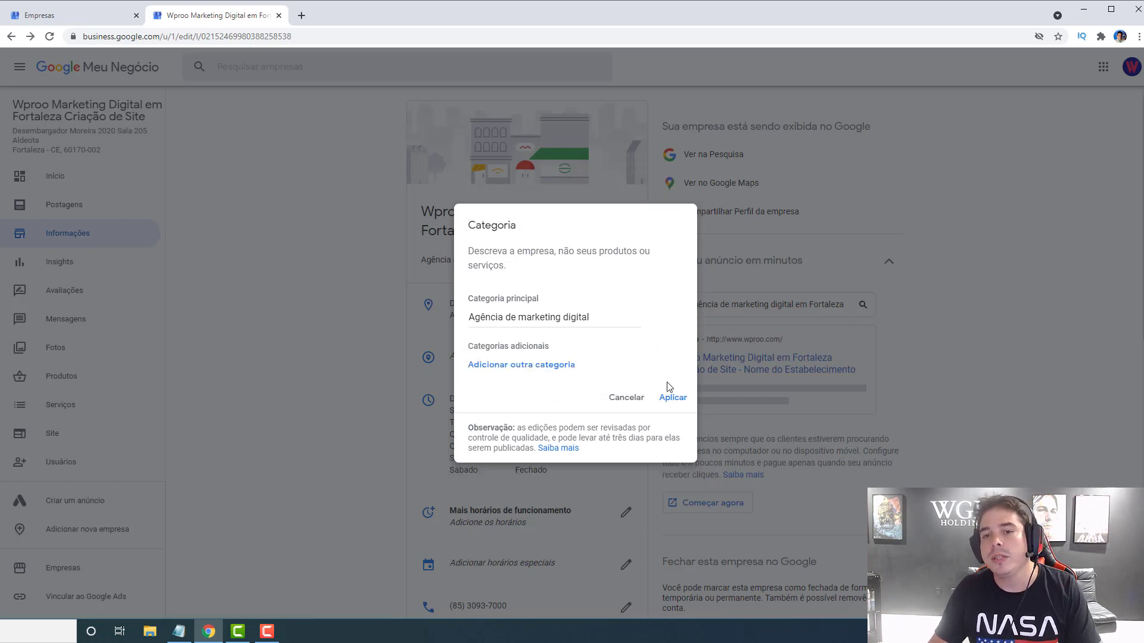
click(625, 396)
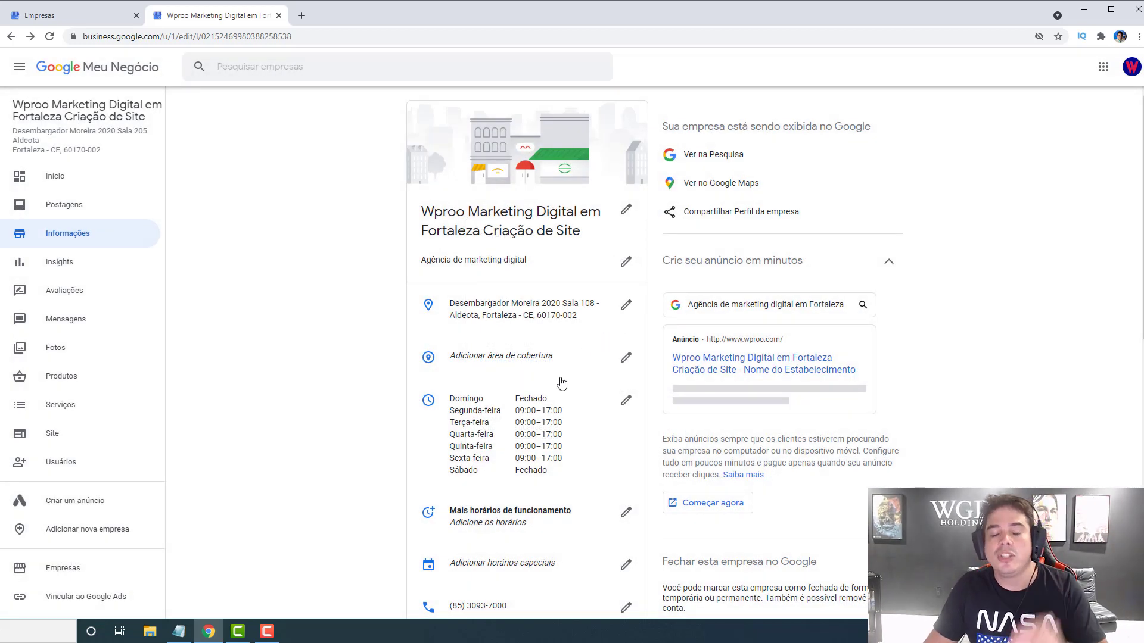
scroll(559, 383, down, 3)
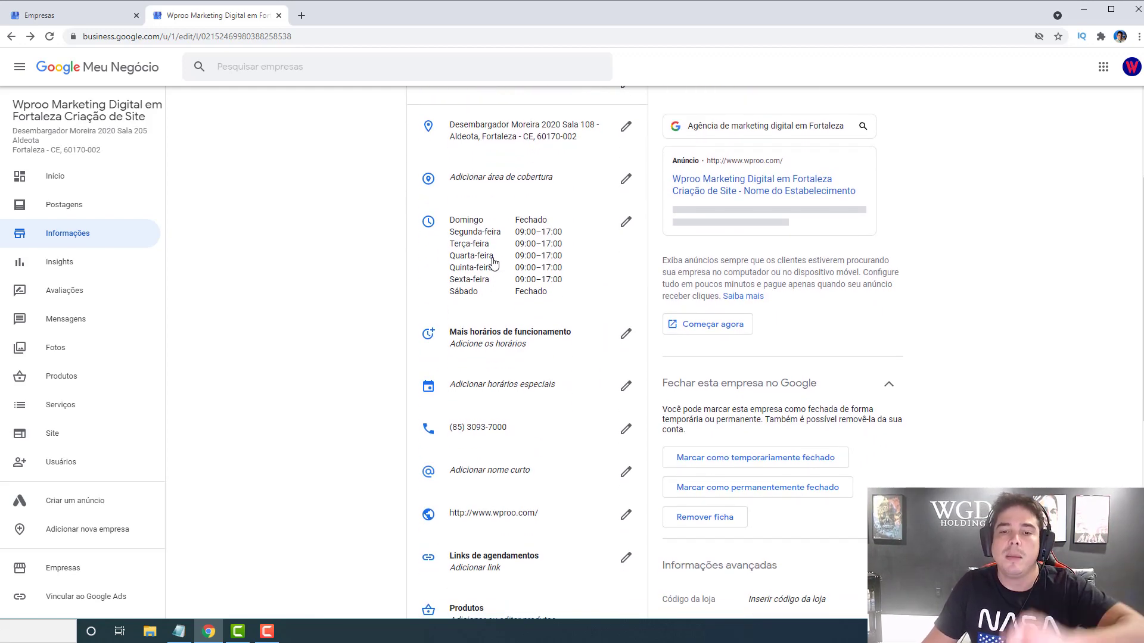
scroll(494, 265, down, 2)
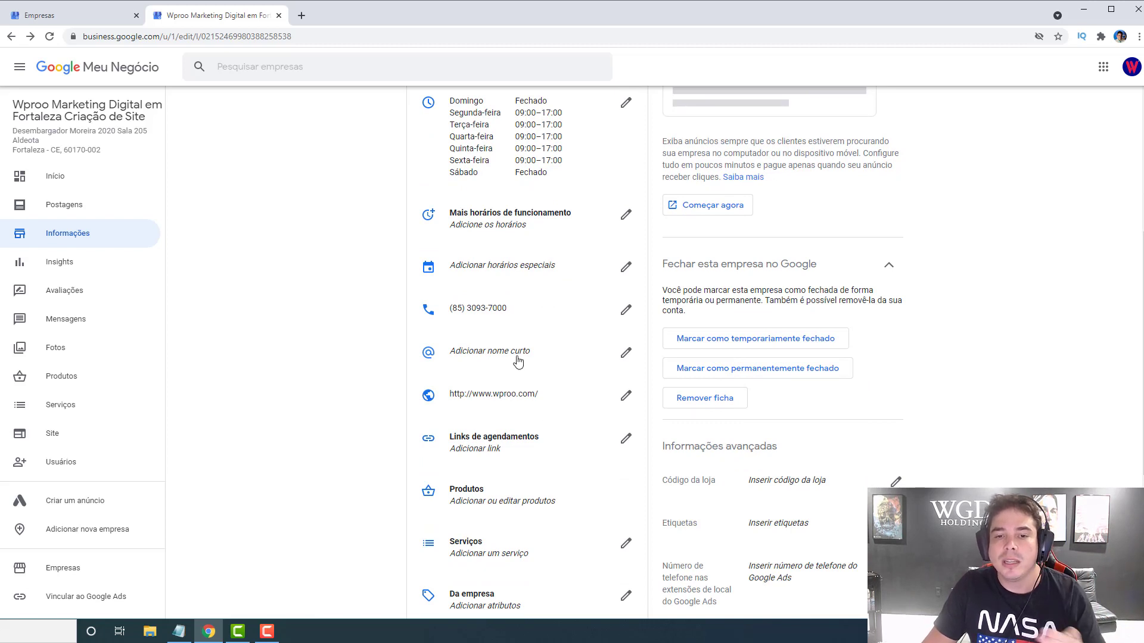
click(626, 353)
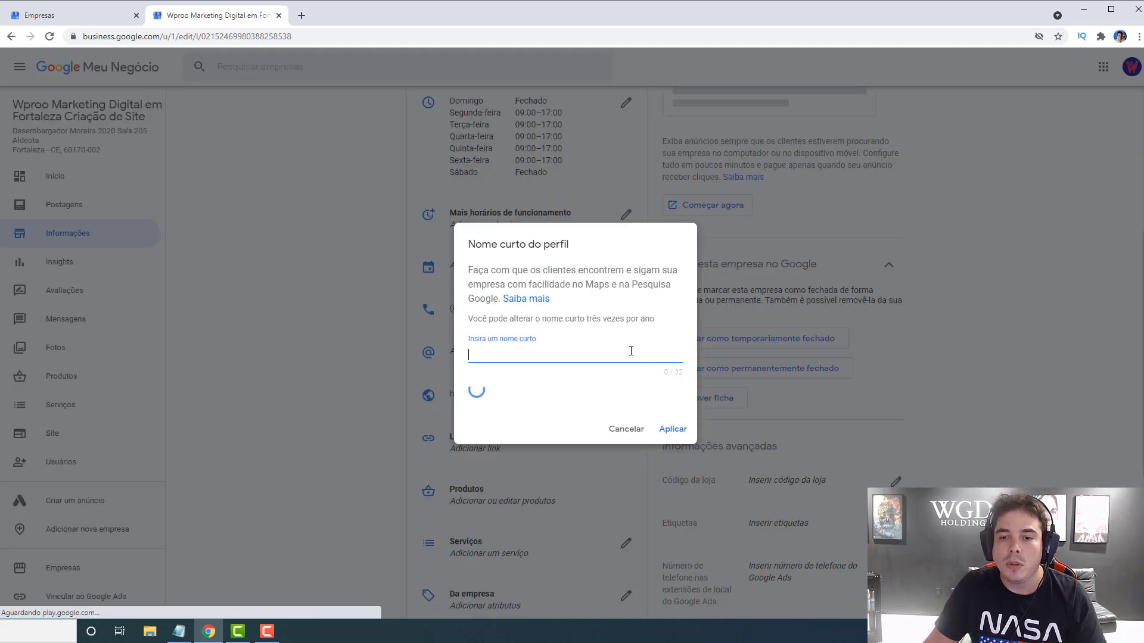
text(@wproo)
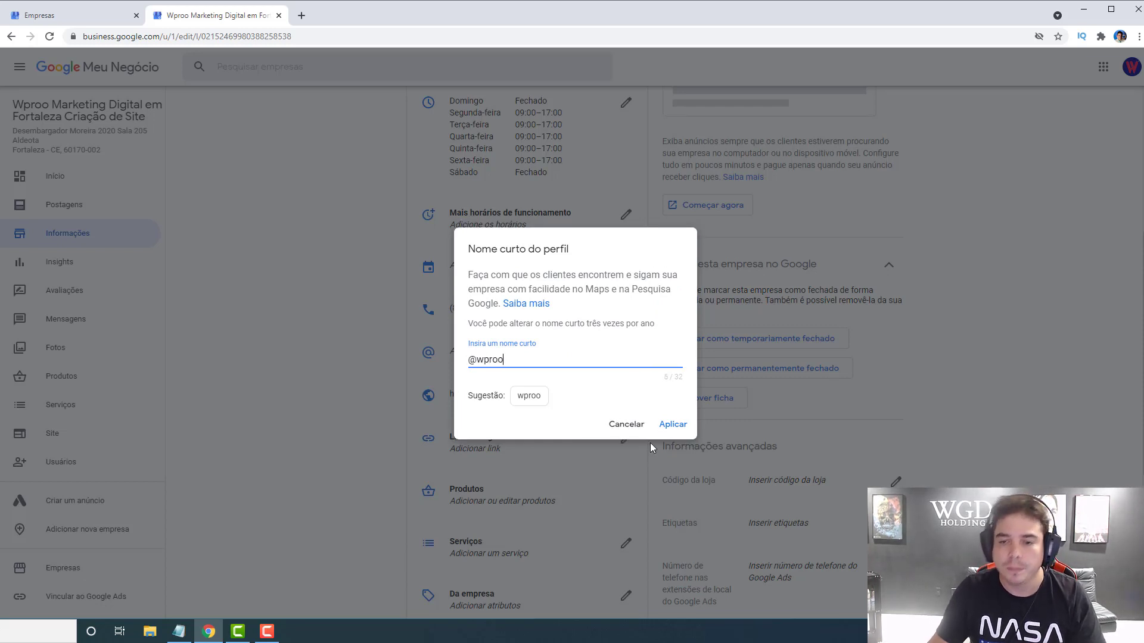
click(674, 425)
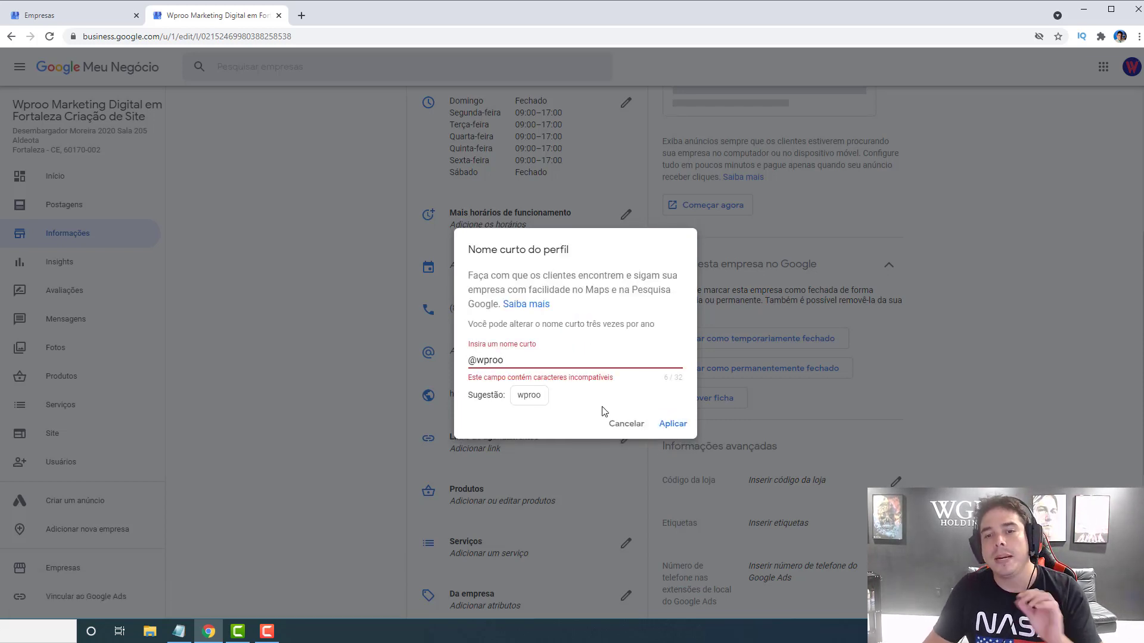
Set the profile's short name to the suggested "wproo", and copy the profile's sharing link.
triple_click(475, 357)
click(529, 395)
click(673, 424)
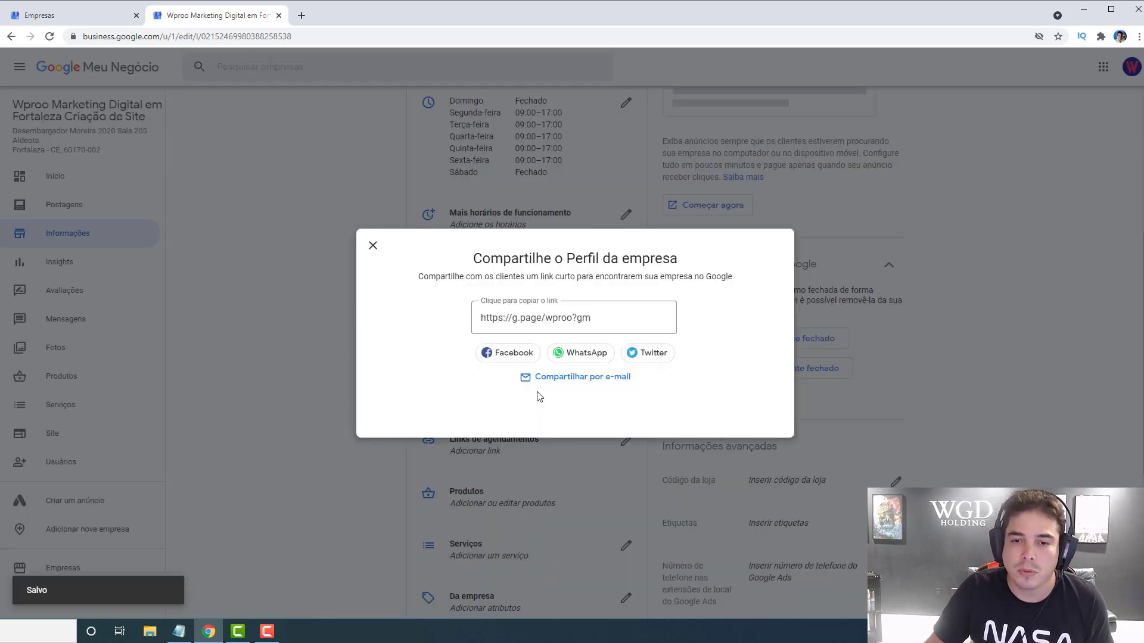
click(541, 315)
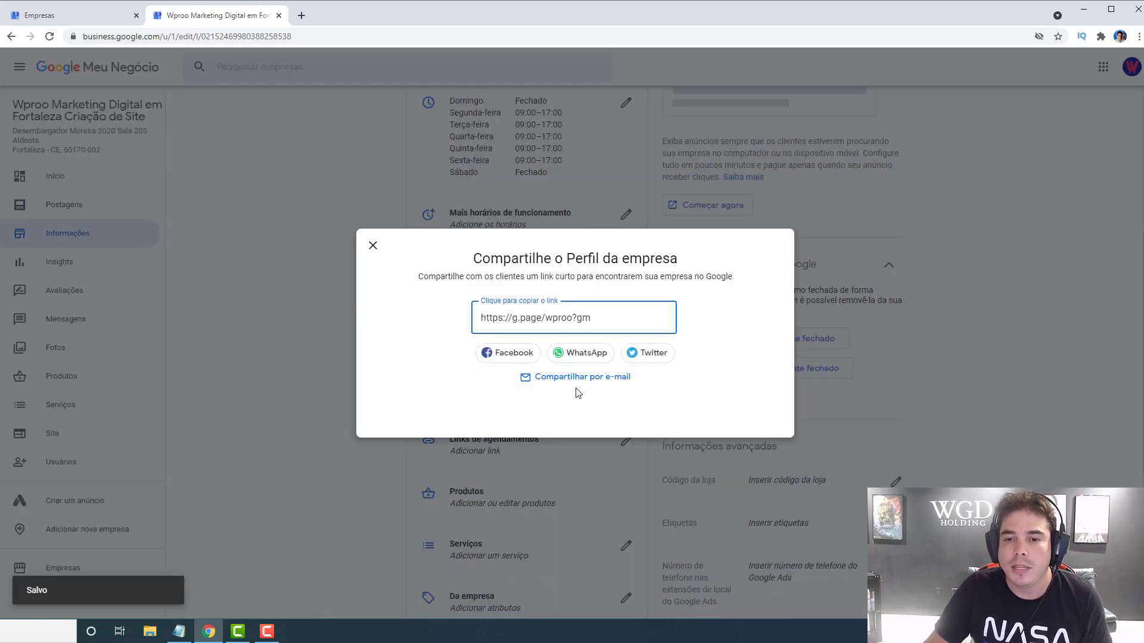
click(375, 246)
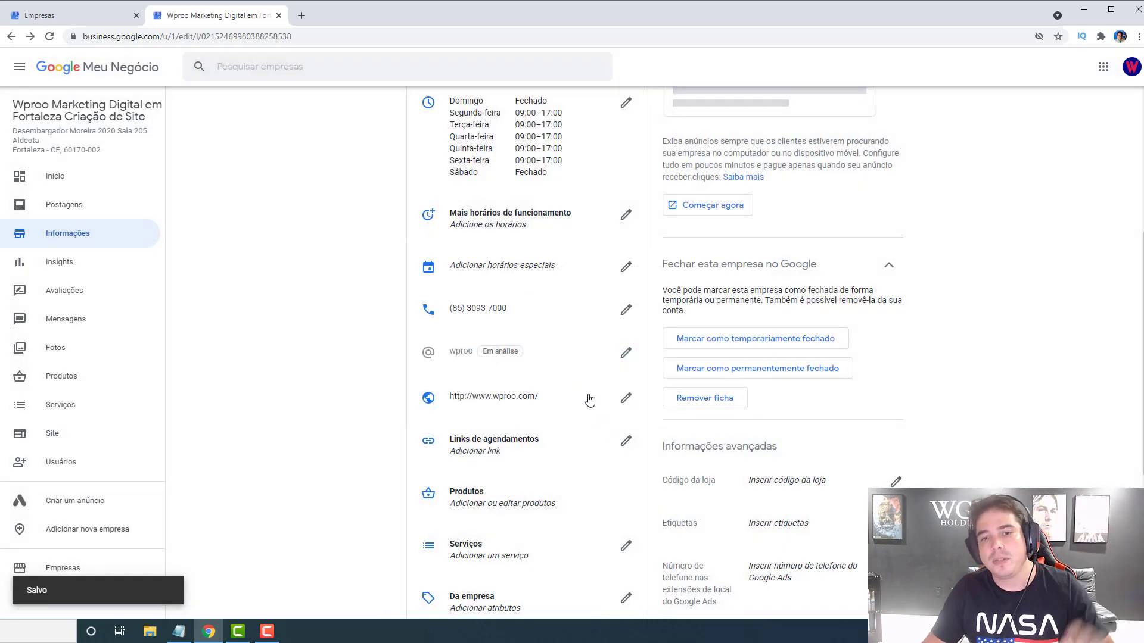
Add the services Design de logotipos, Criação de Propaganda, Marketing de afiliados, Marketing de mídia social and Marketing digital to the main category.
scroll(587, 399, down, 2)
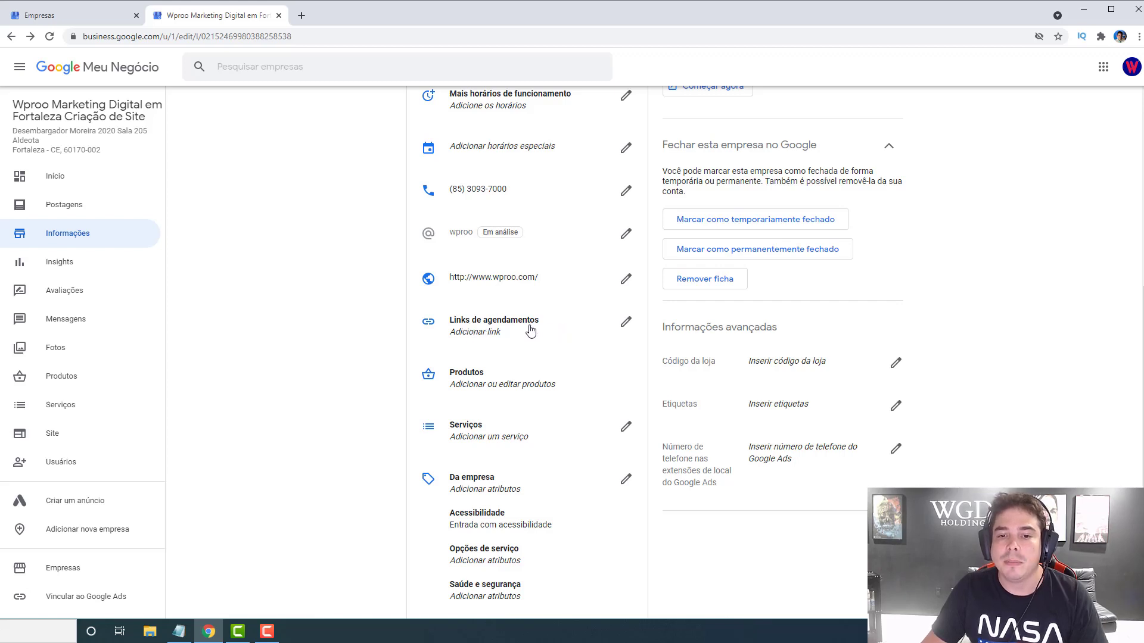
scroll(511, 356, down, 1)
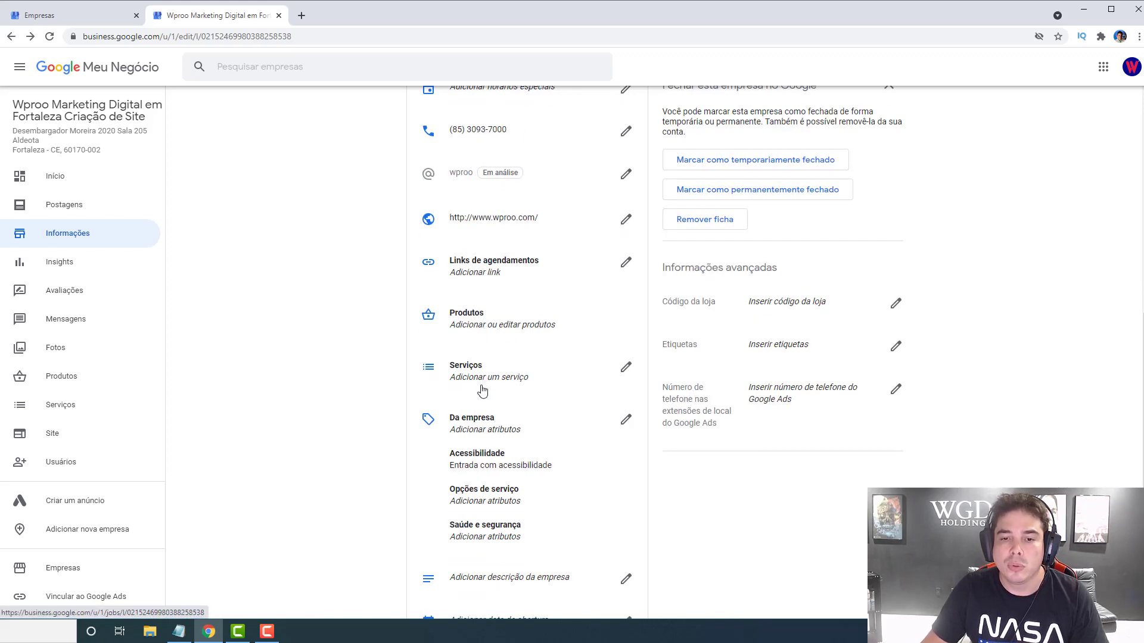
scroll(480, 379, down, 1)
scroll(479, 379, down, 1)
click(624, 254)
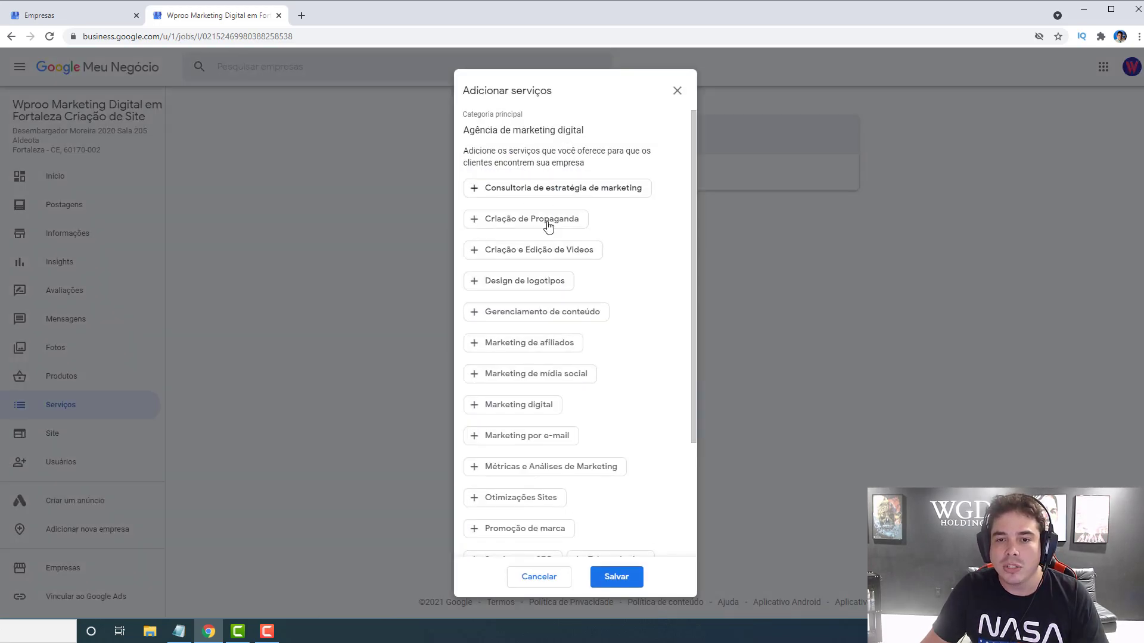
click(536, 281)
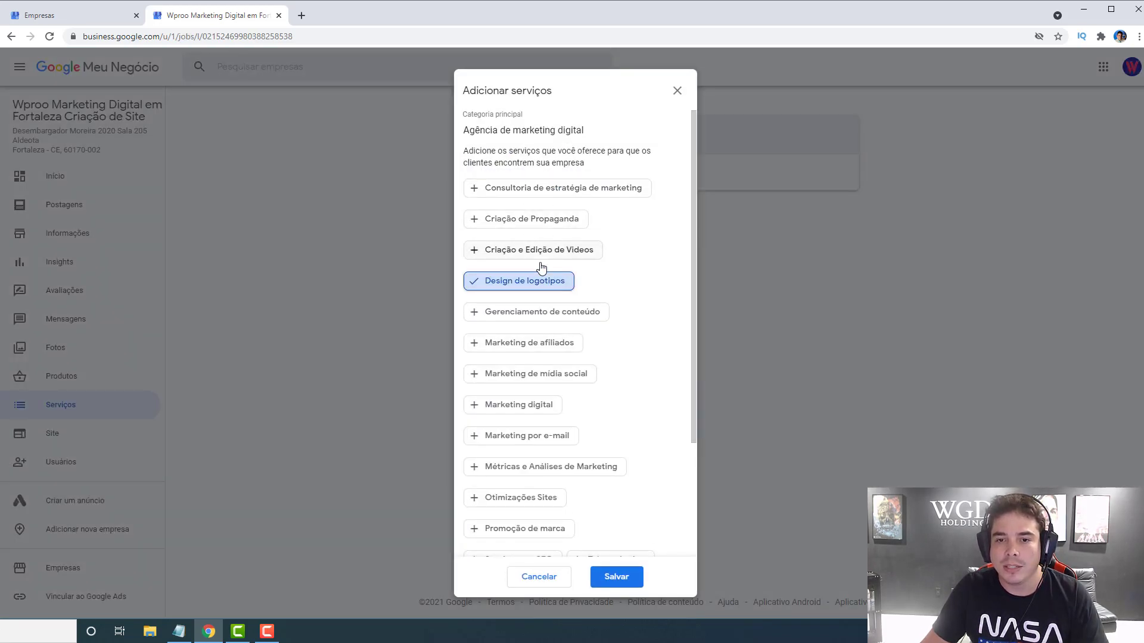
click(539, 229)
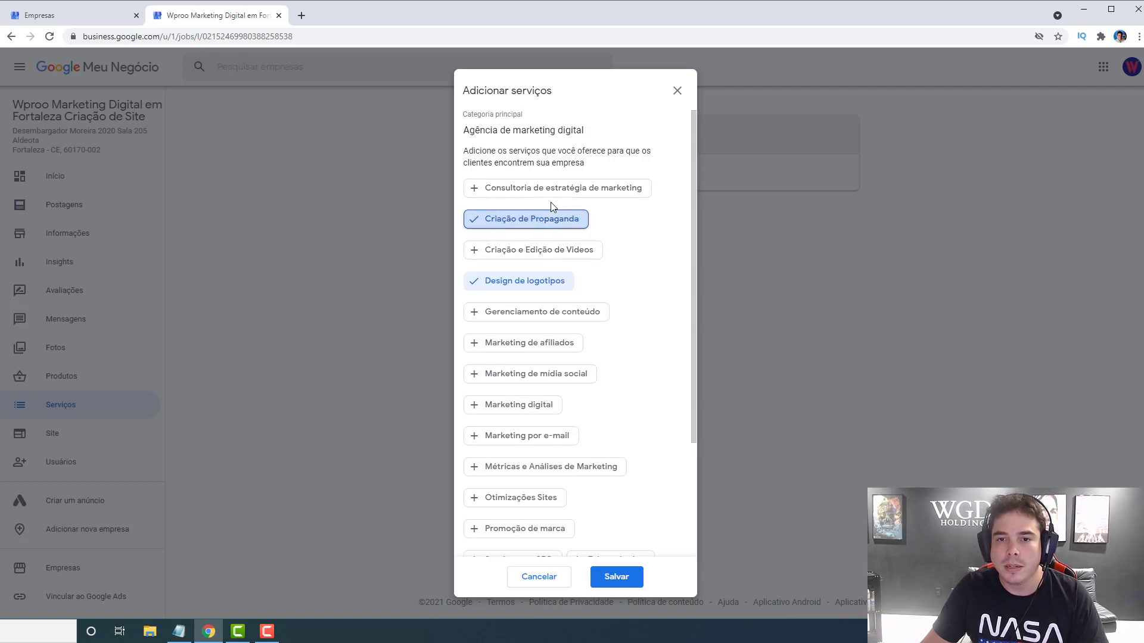
click(563, 349)
click(566, 378)
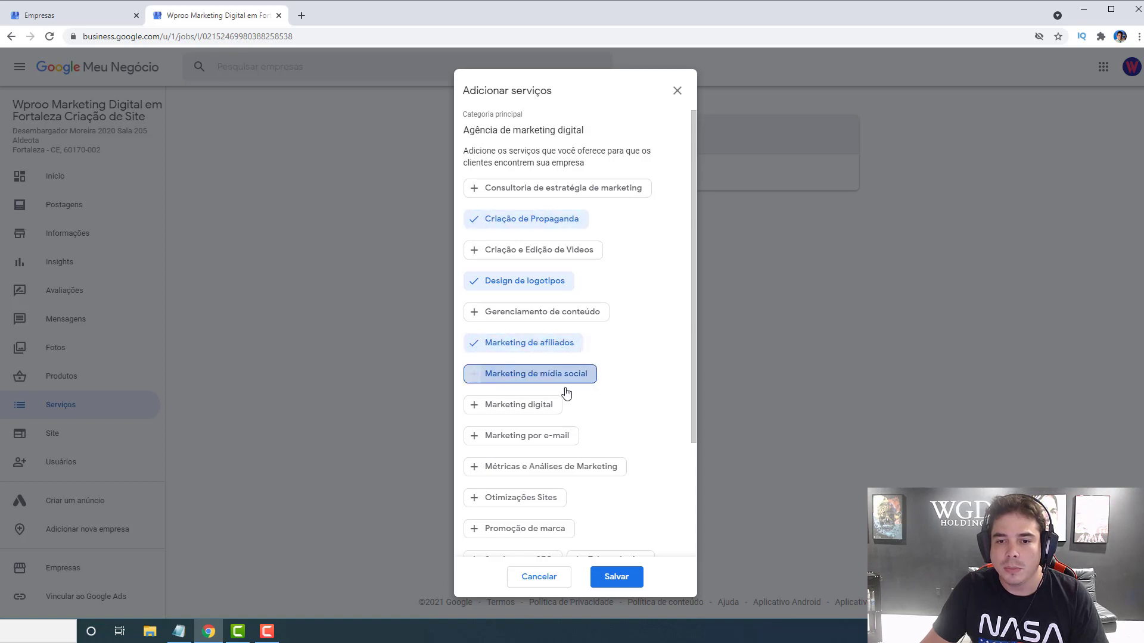
click(538, 411)
Also select Otimizações Sites, Promoção de marca, Serviços em SEO and Web design, and save the business's services.
scroll(596, 434, down, 2)
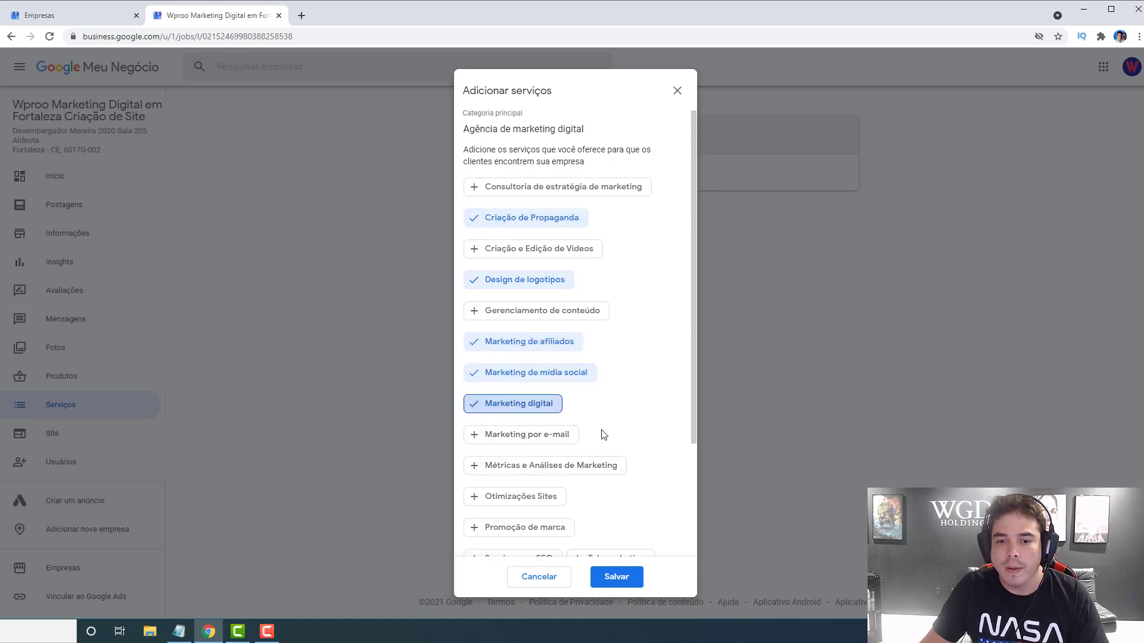
click(539, 382)
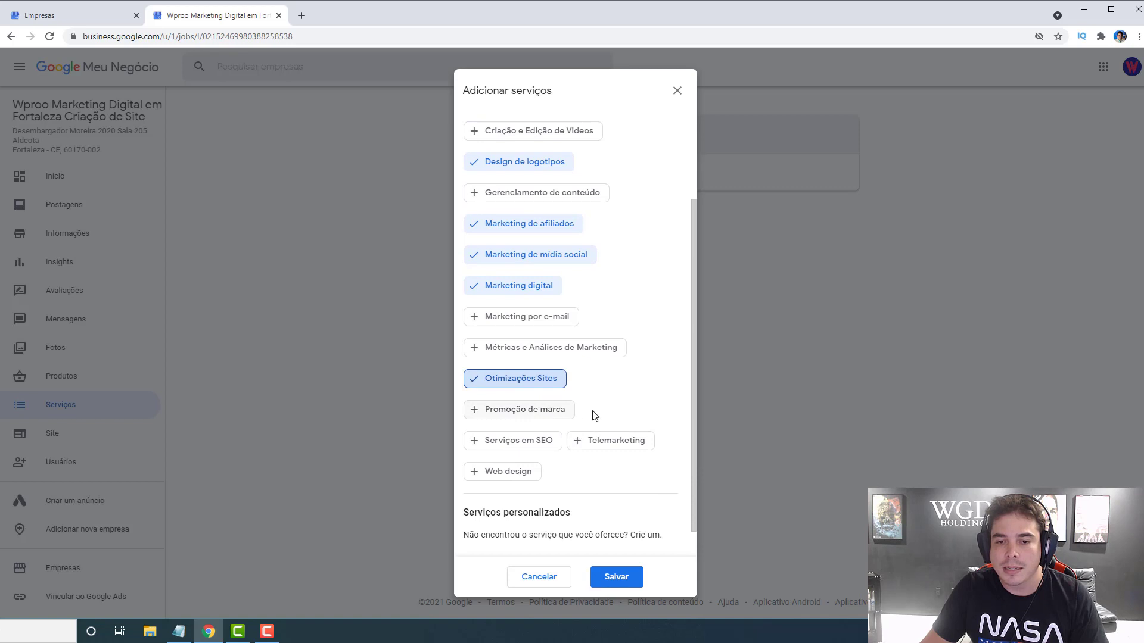
click(544, 415)
click(533, 441)
click(518, 473)
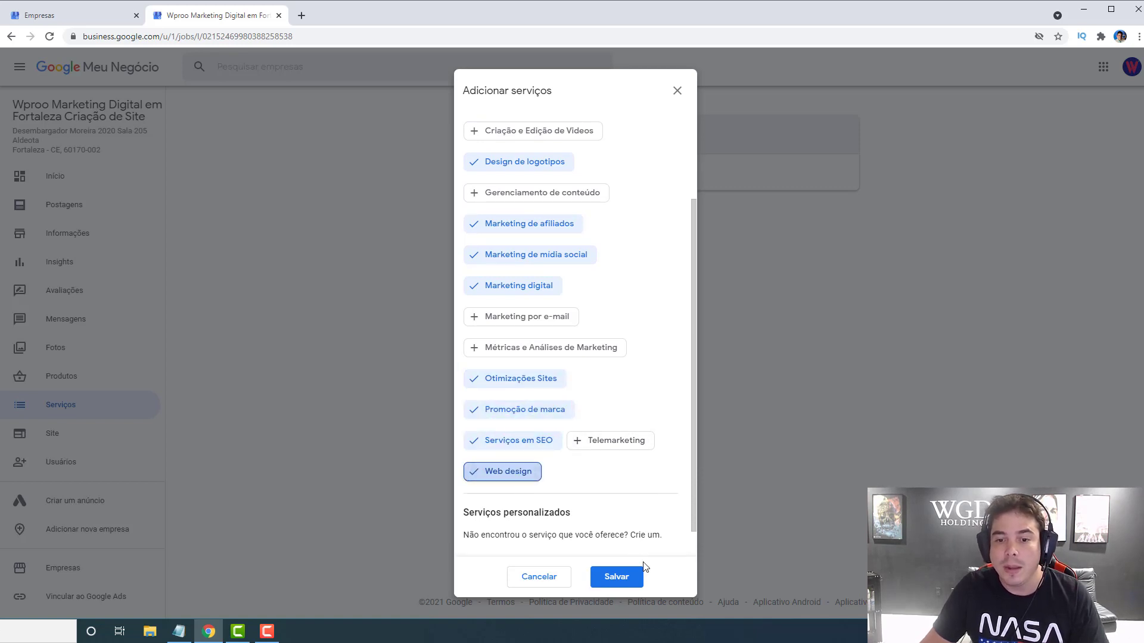
click(617, 577)
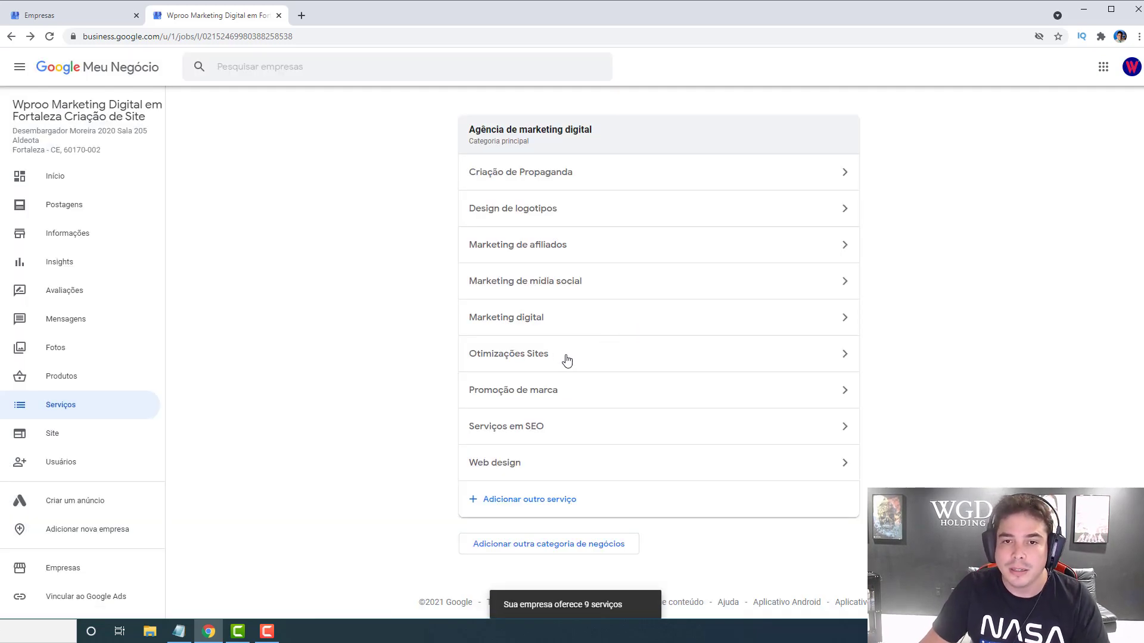
Return to the business information page and review the services listed on the profile.
click(52, 411)
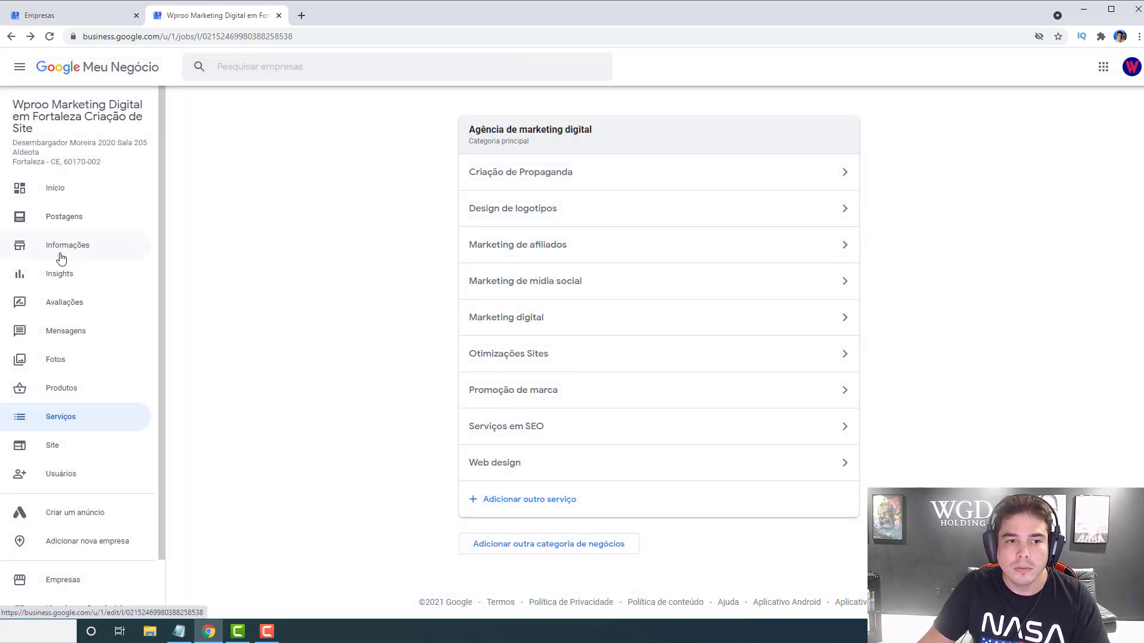
click(62, 234)
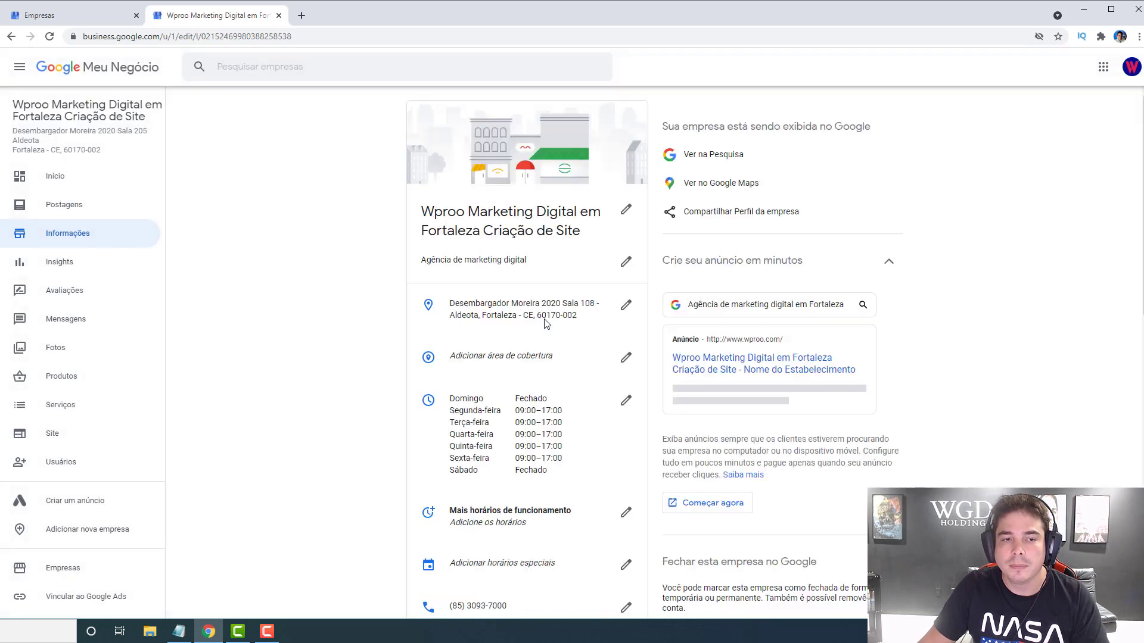
scroll(608, 383, down, 5)
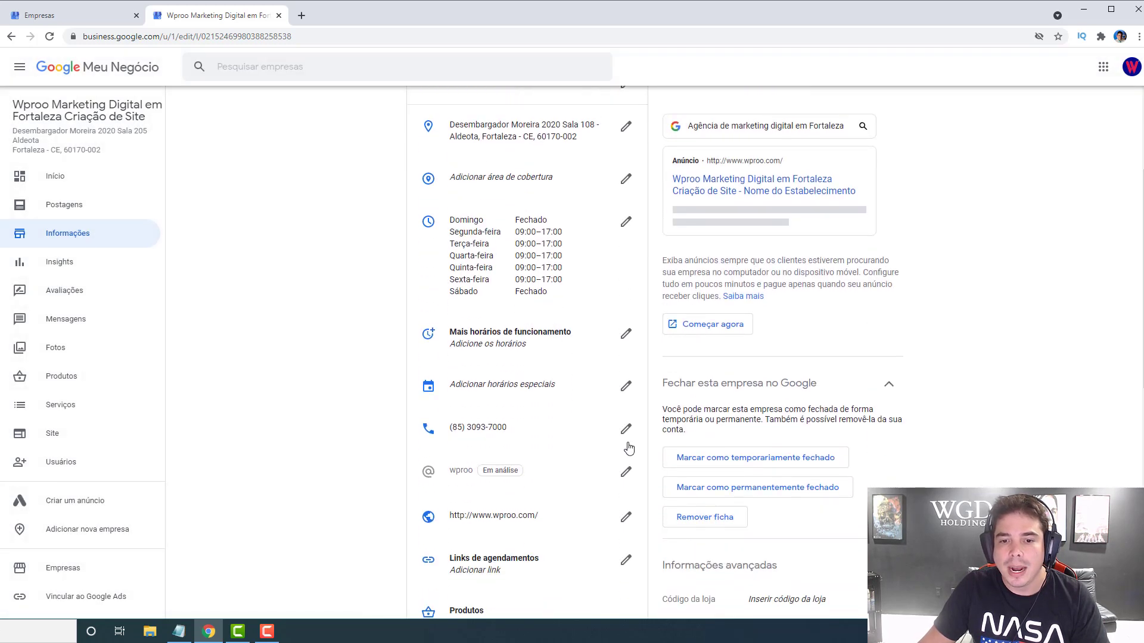
scroll(608, 332, down, 2)
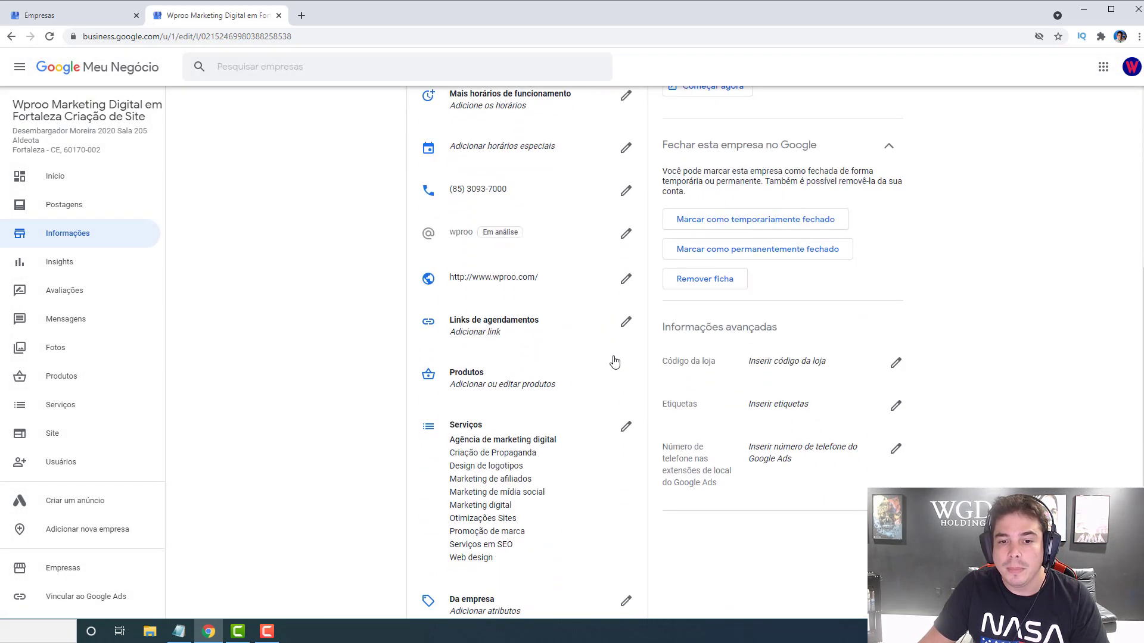
scroll(605, 388, down, 2)
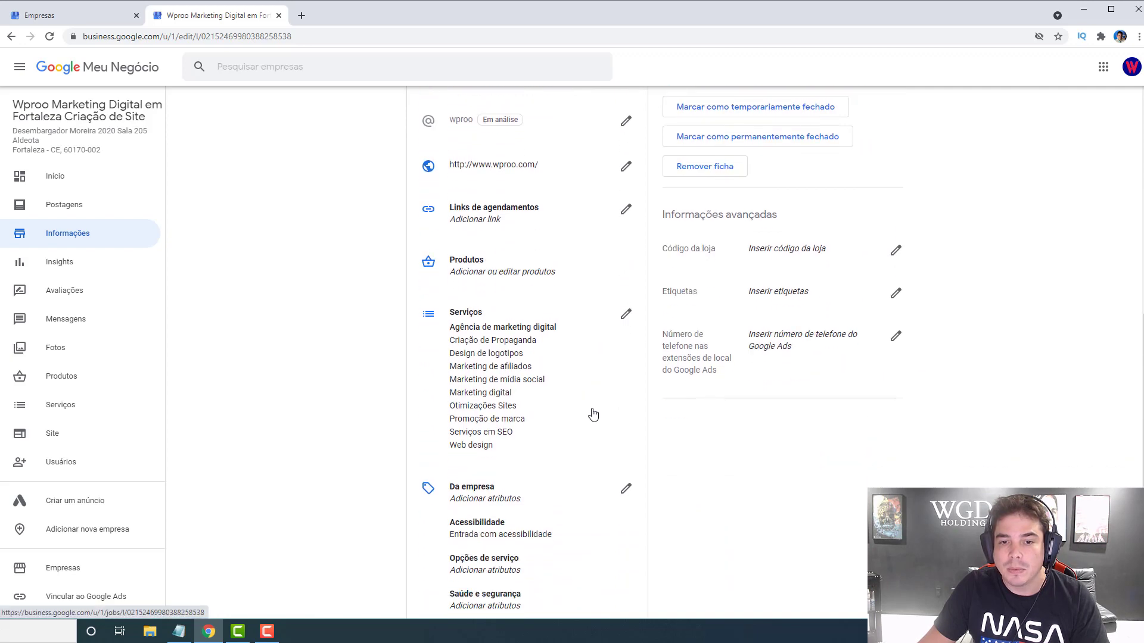
Look up "web" for an additional business category, choose Webdesigner and apply the category change.
scroll(592, 414, up, 4)
scroll(548, 395, up, 3)
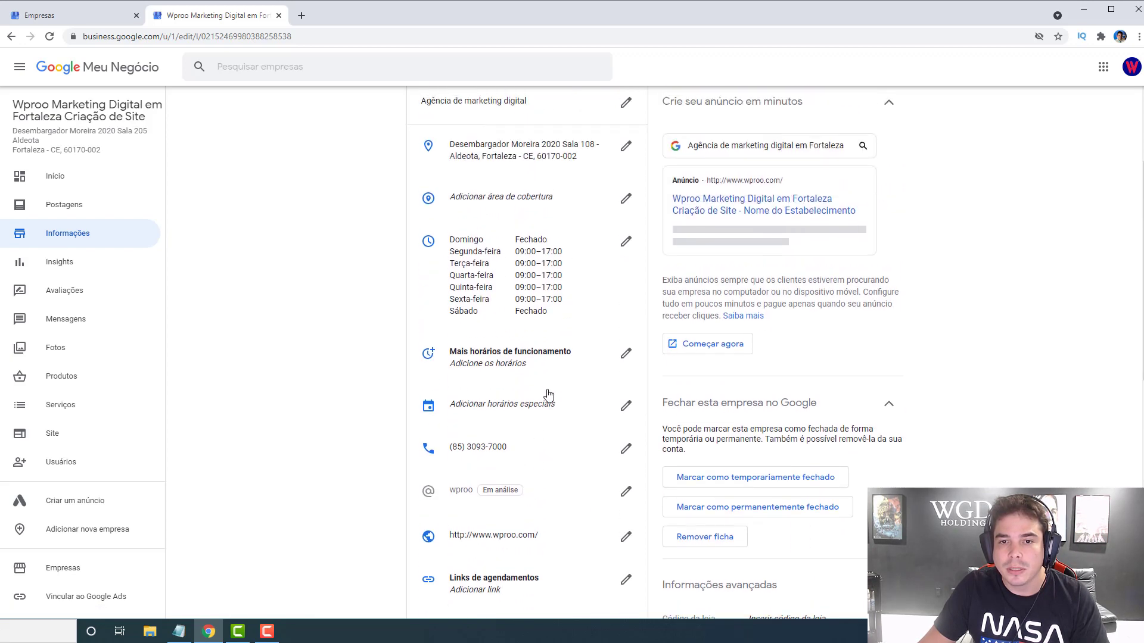
scroll(630, 252, up, 2)
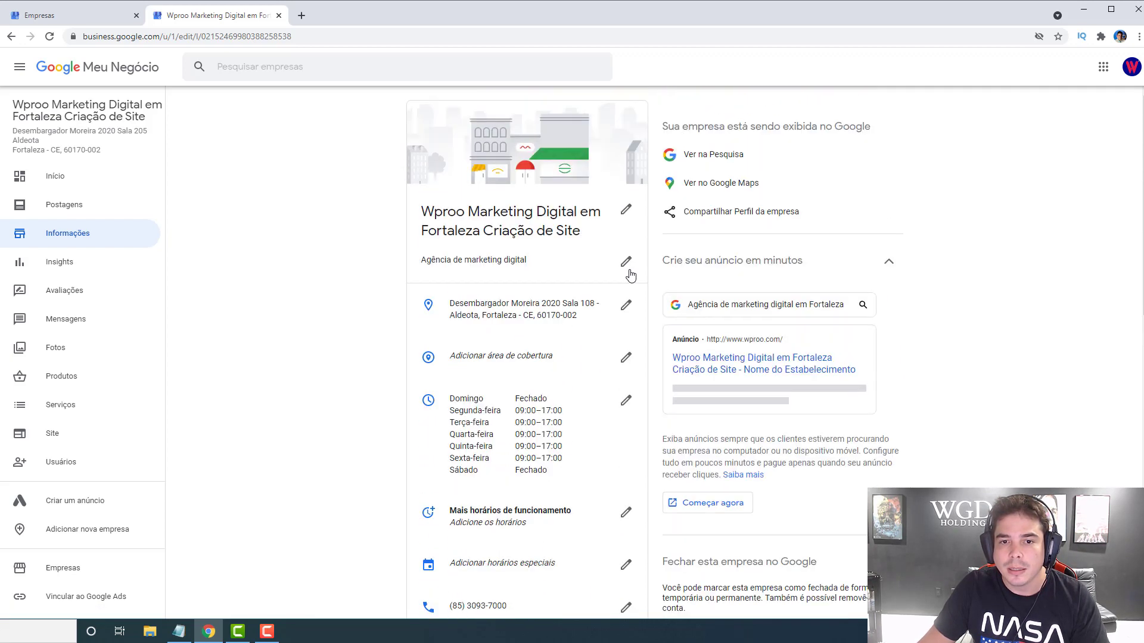
click(625, 262)
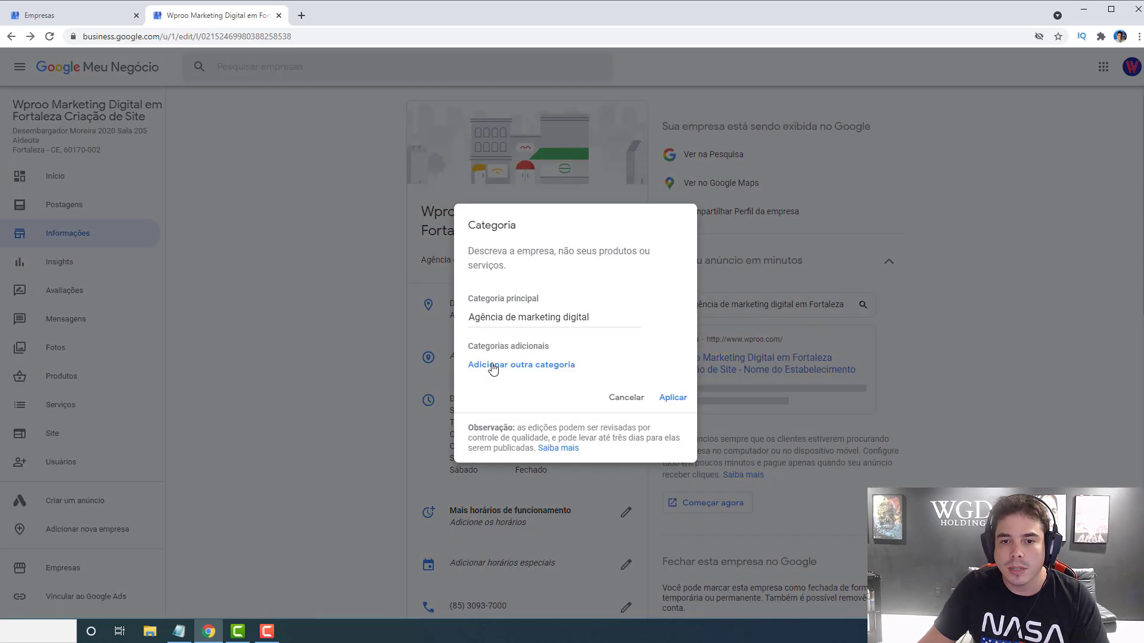
click(494, 366)
text(web)
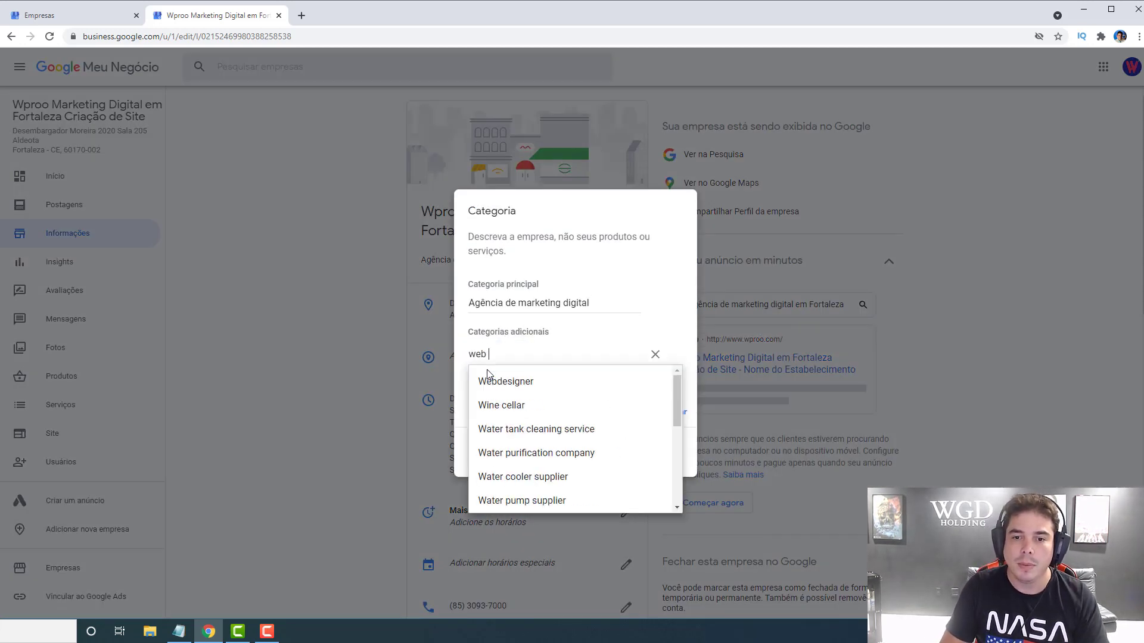
click(519, 375)
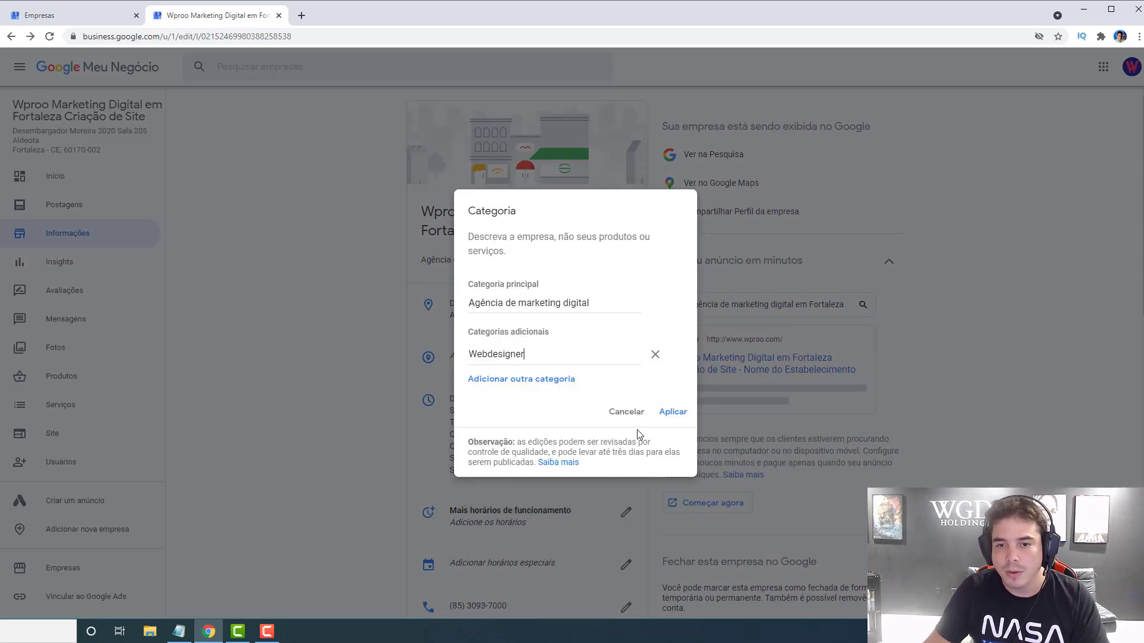
click(673, 411)
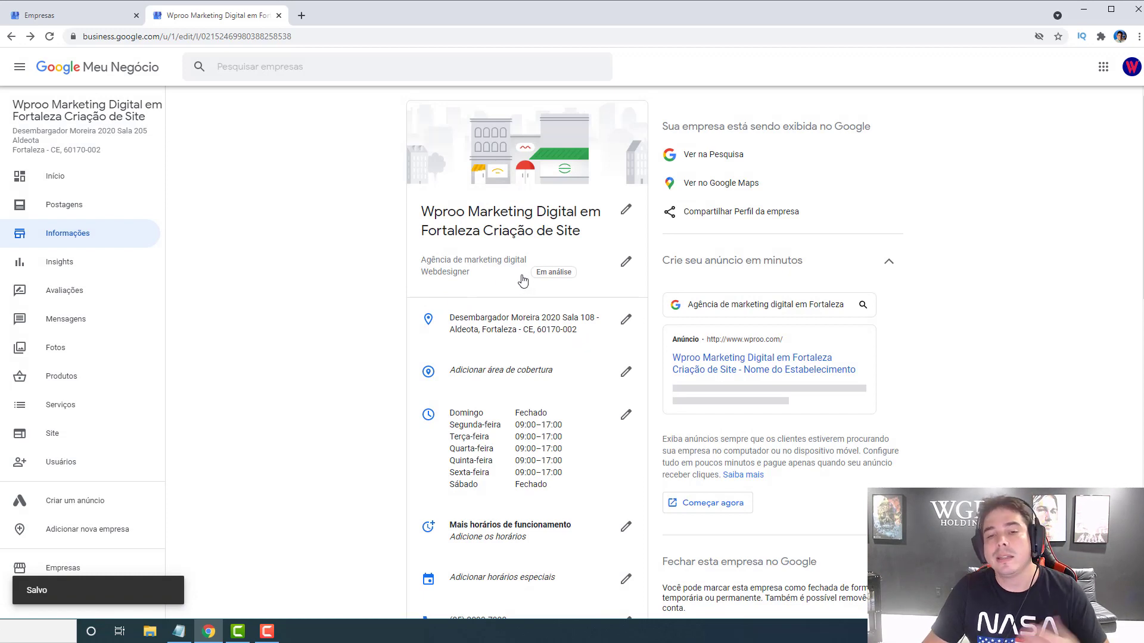
Add the service option attributes "Agendamento on-line" and "Serviços no local" to the business and apply them.
scroll(502, 306, down, 8)
scroll(477, 310, down, 2)
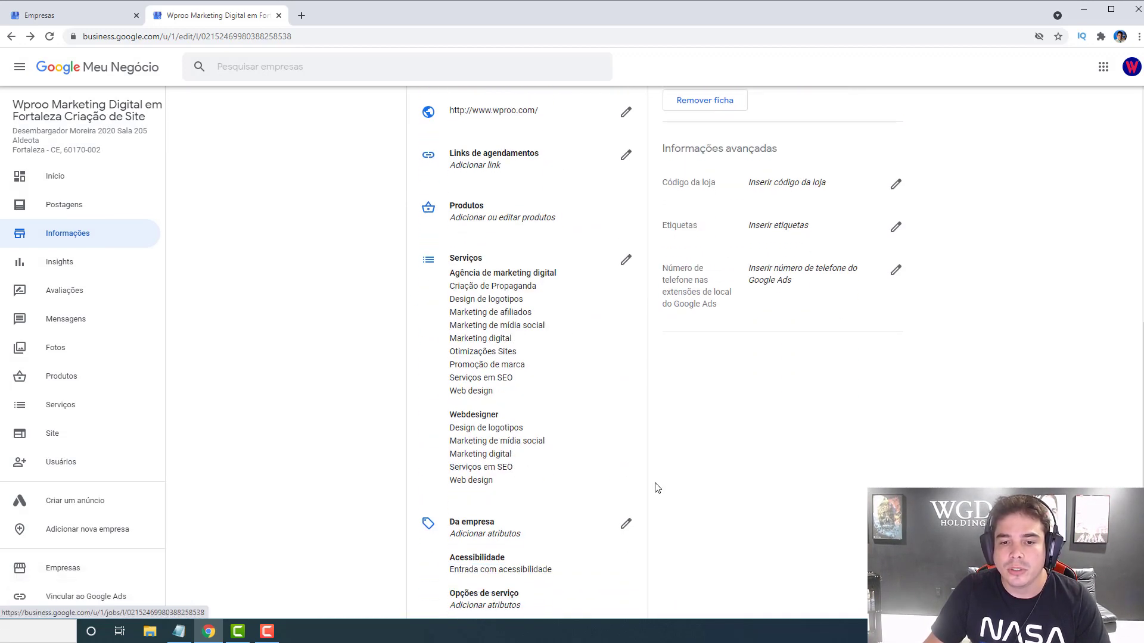
scroll(625, 489, down, 3)
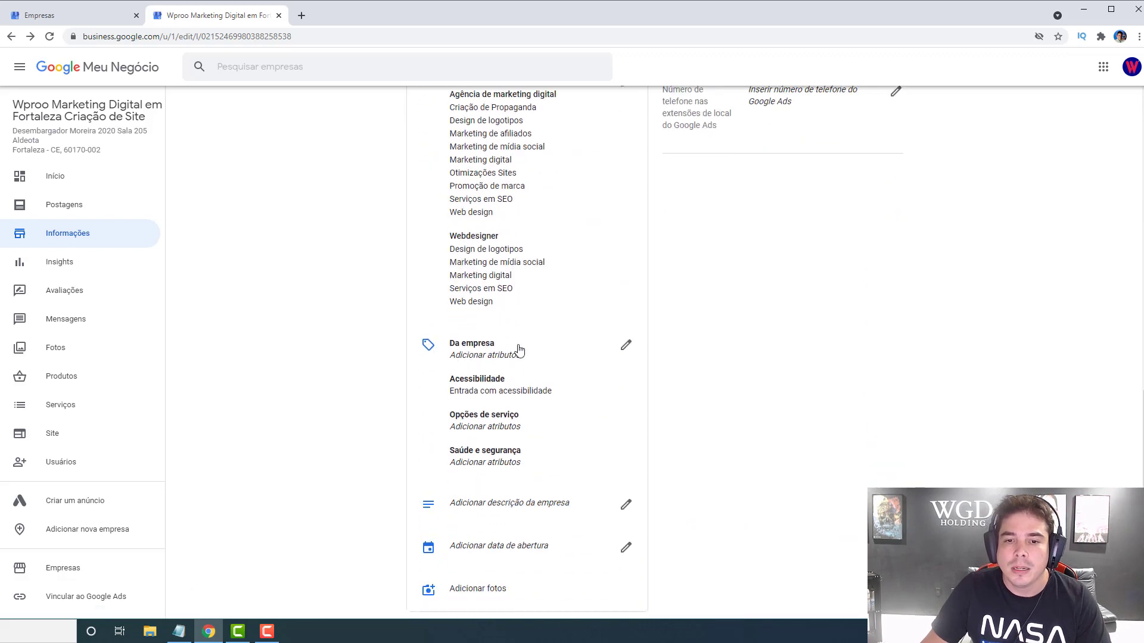
click(625, 348)
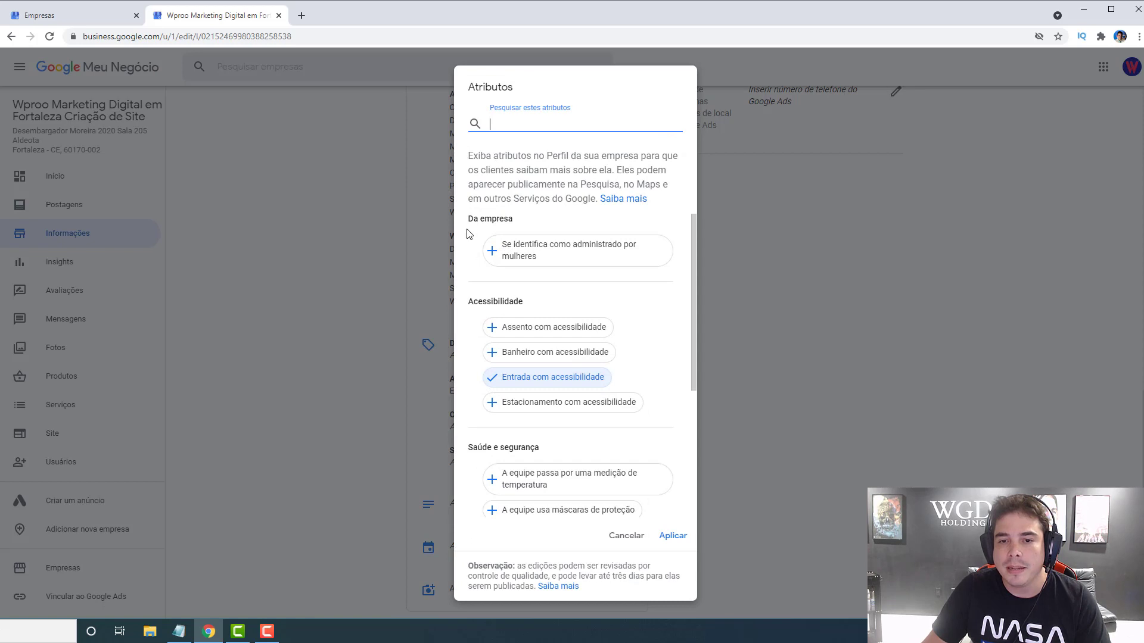
scroll(650, 393, down, 2)
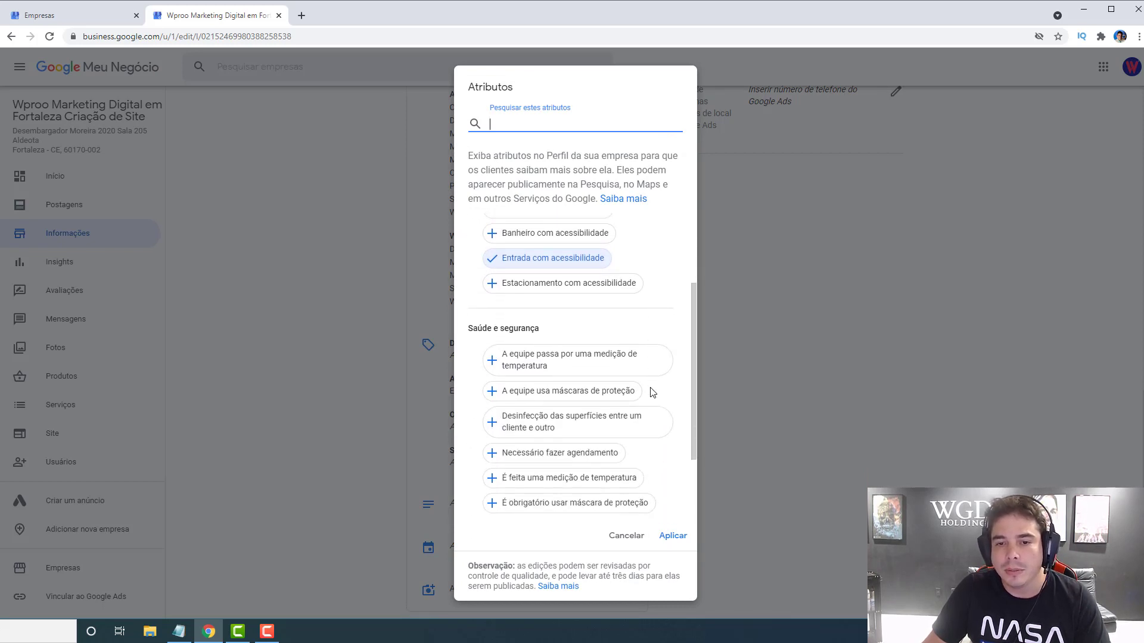
scroll(603, 396, down, 2)
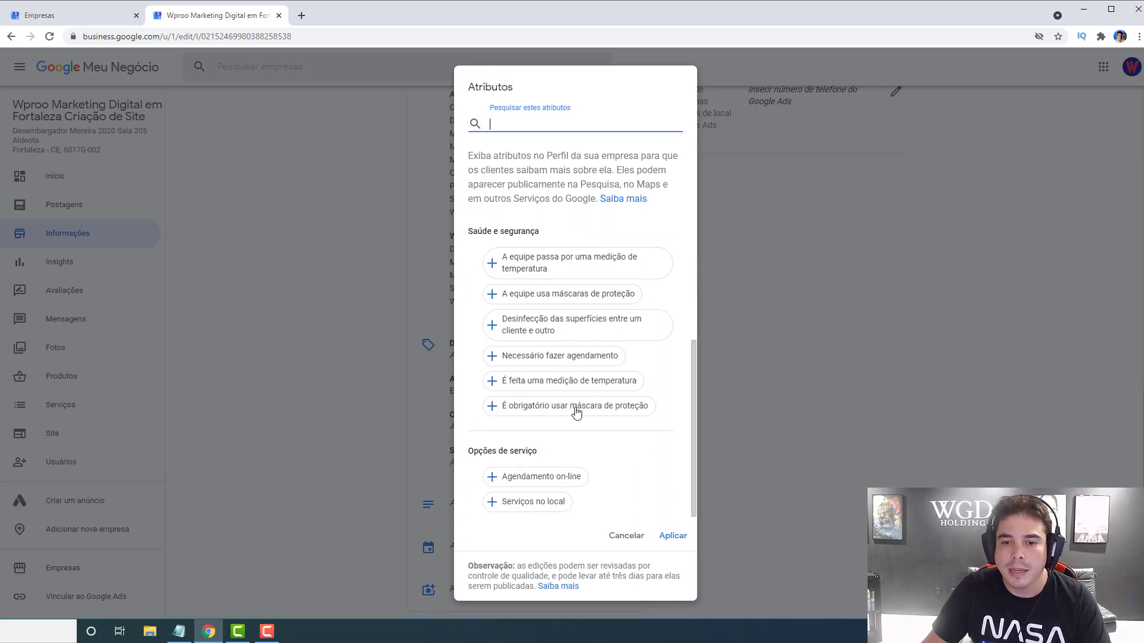
click(561, 478)
click(557, 507)
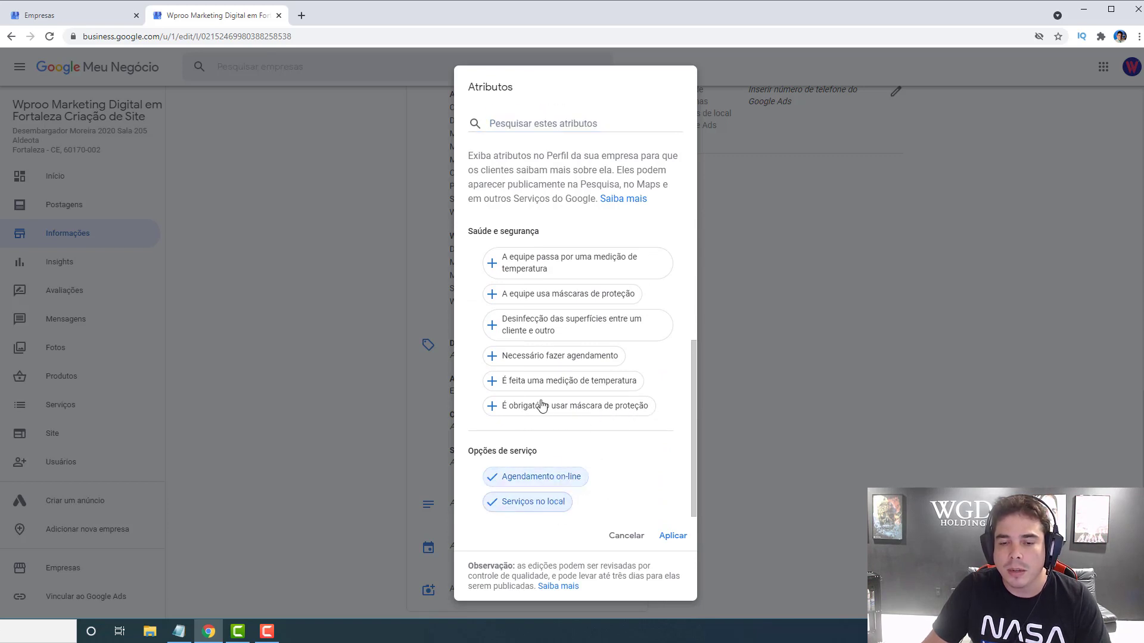
scroll(648, 381, up, 3)
scroll(640, 389, up, 1)
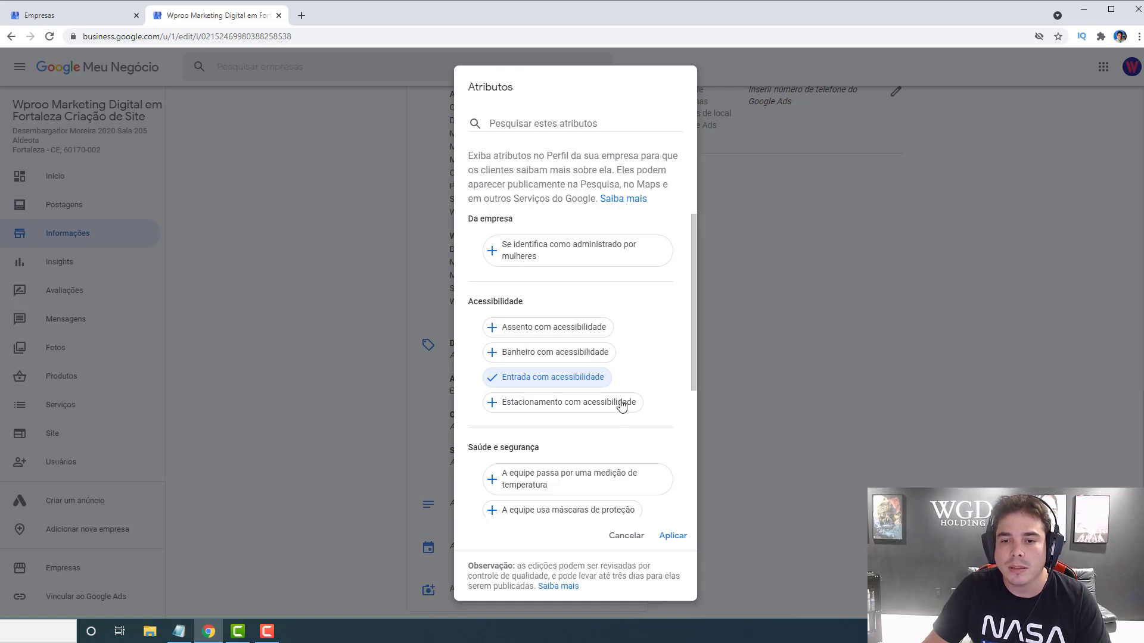
click(672, 538)
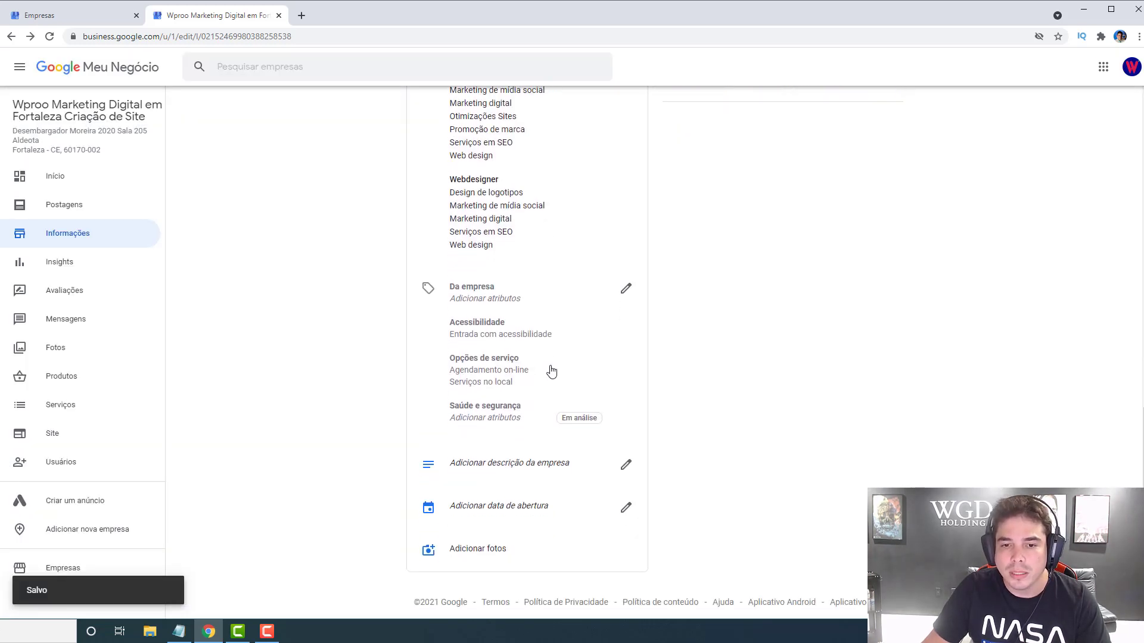
click(514, 419)
scroll(651, 409, down, 4)
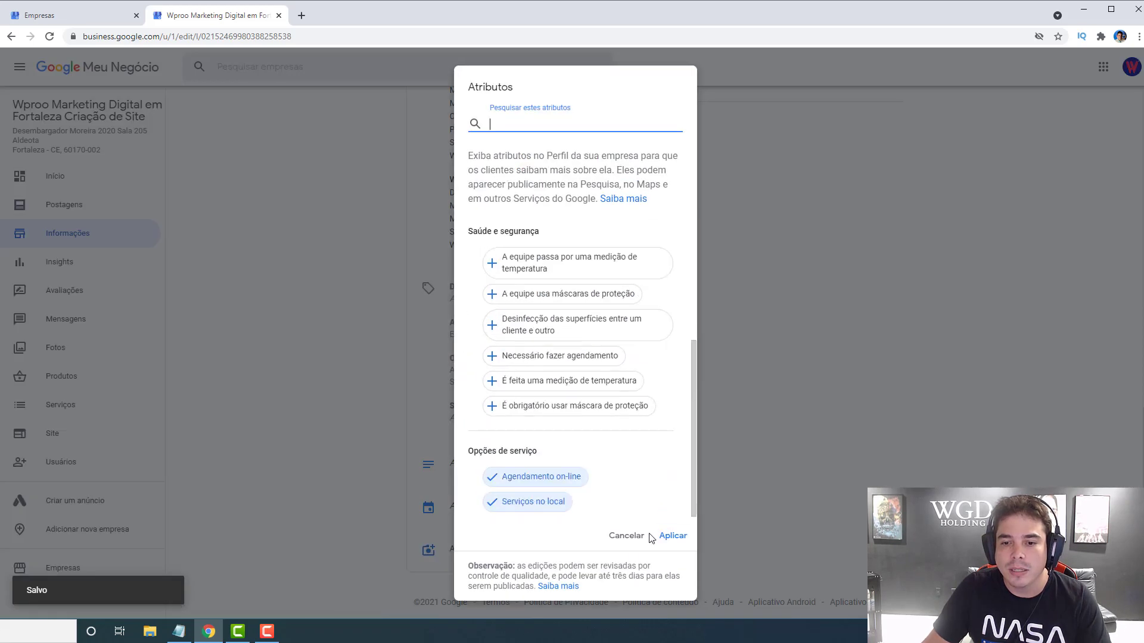
click(614, 537)
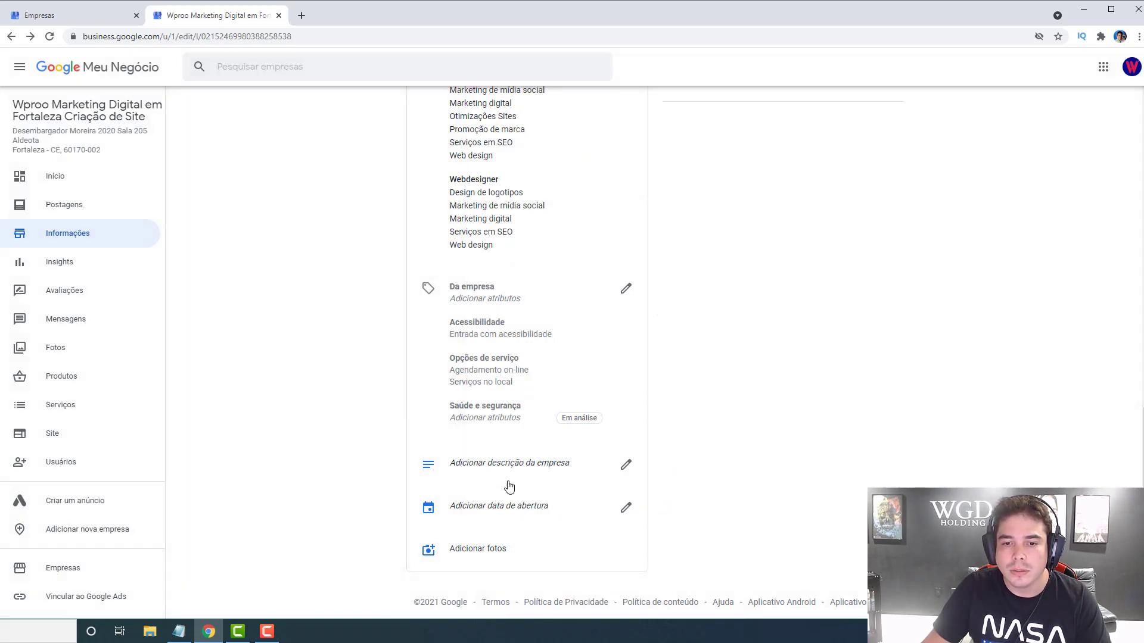
Add the business description "Agência de Marketing Digital em Fortaleza especialista em Criação de sites em Fortaleza" and apply it.
click(554, 473)
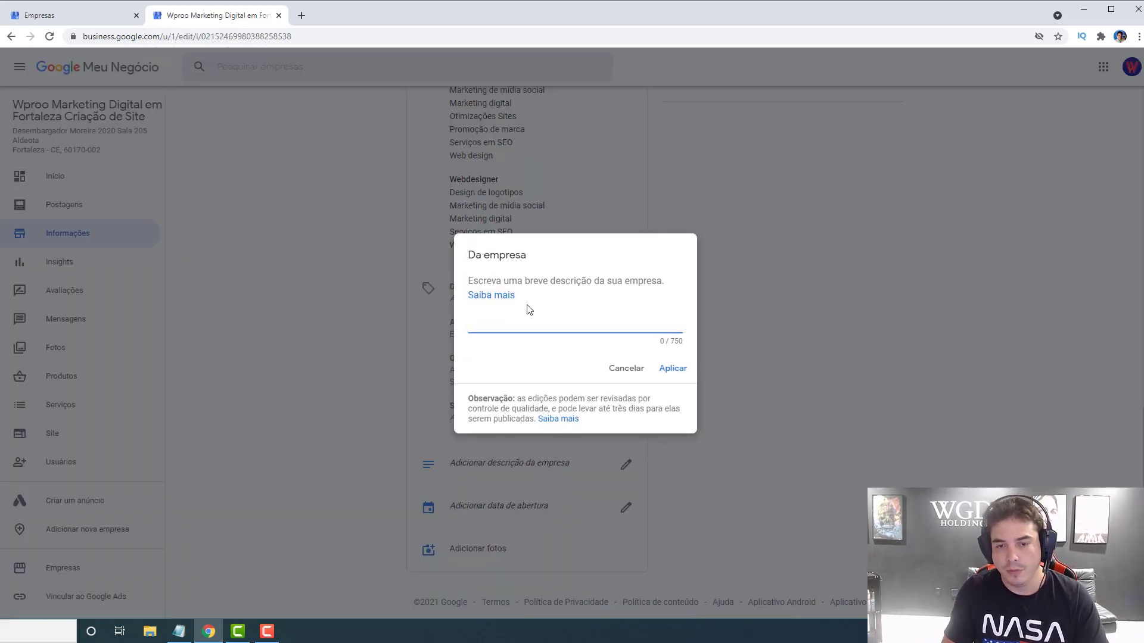
key(BackSpace)
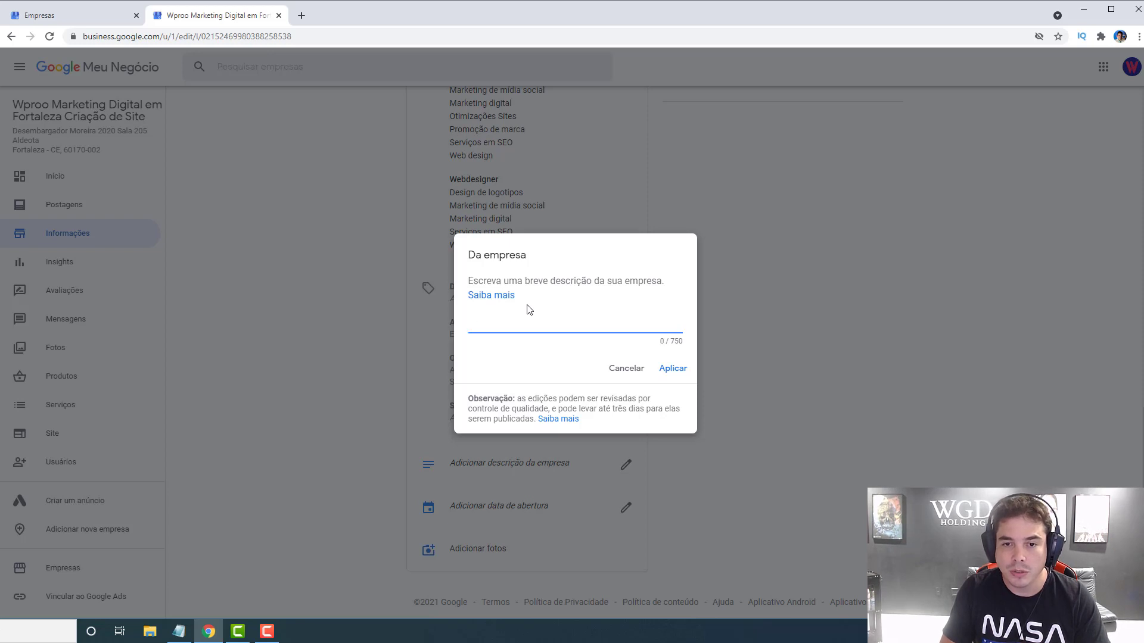
text(Agência de MA)
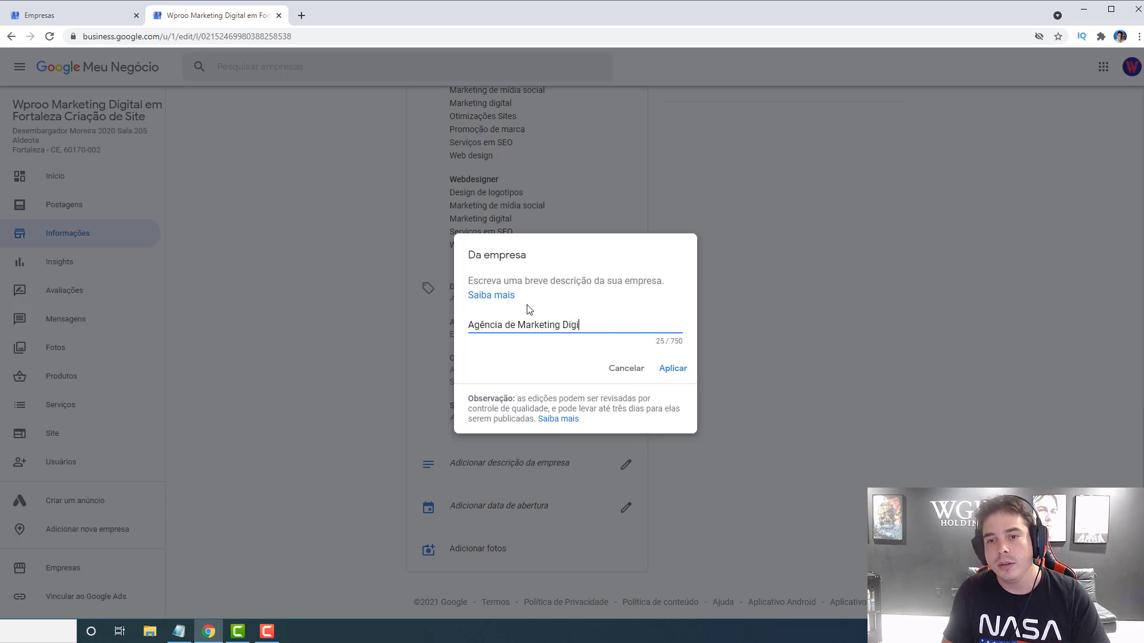
text(Fortaleza)
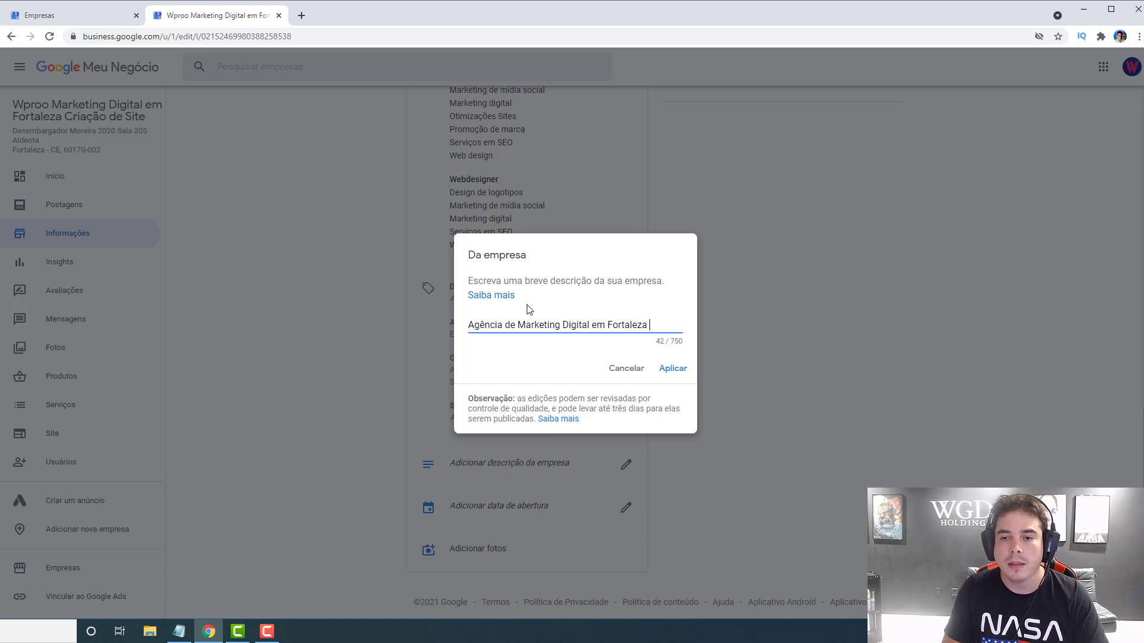
text( especialista em Criação de sites em Fortaleza)
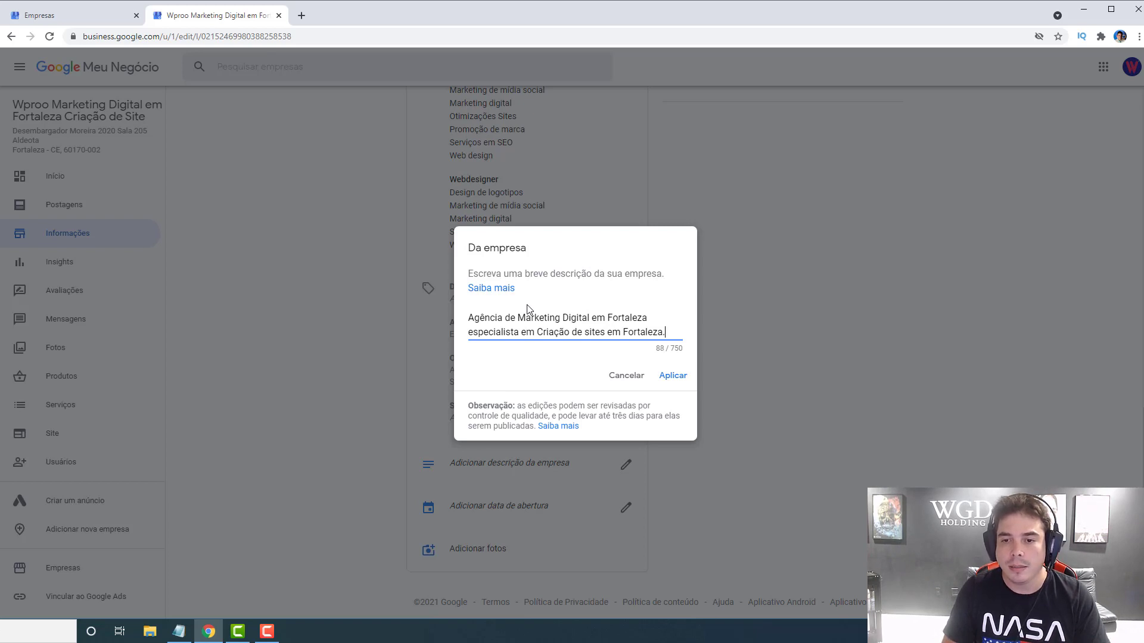
click(673, 375)
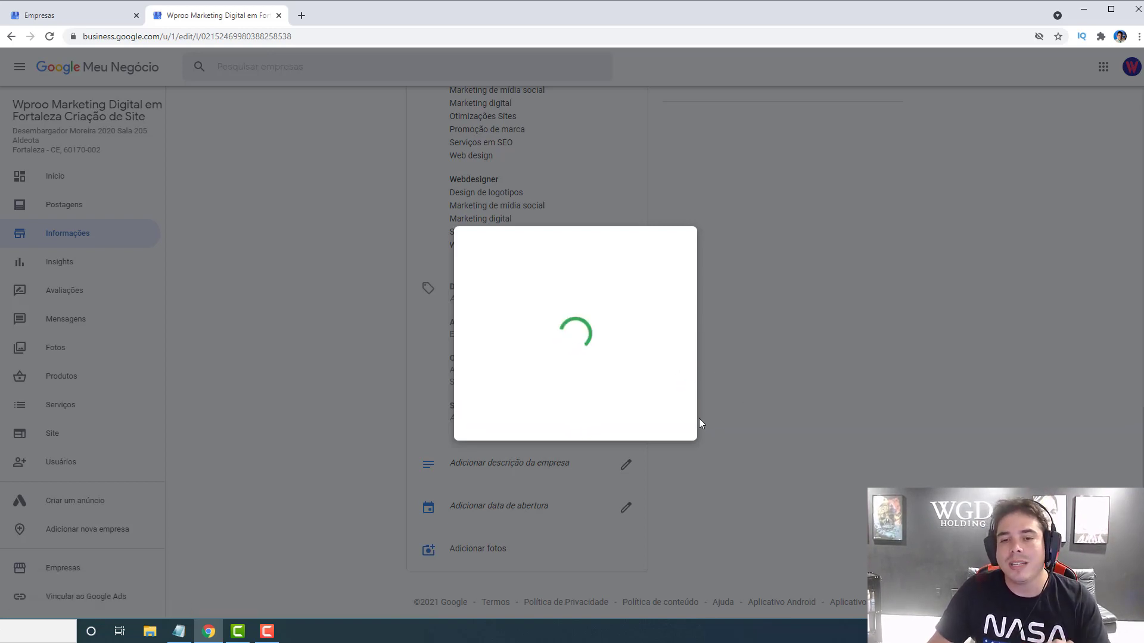
Set the business's opening date to 3 dezembro 2012 and apply it.
scroll(569, 401, down, 1)
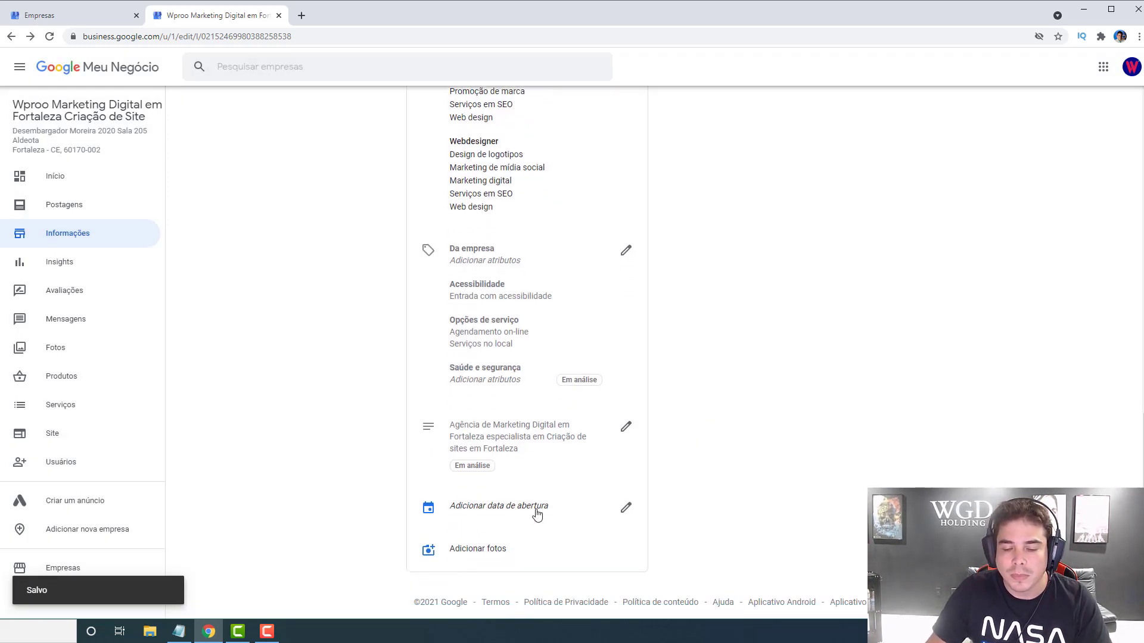
click(536, 512)
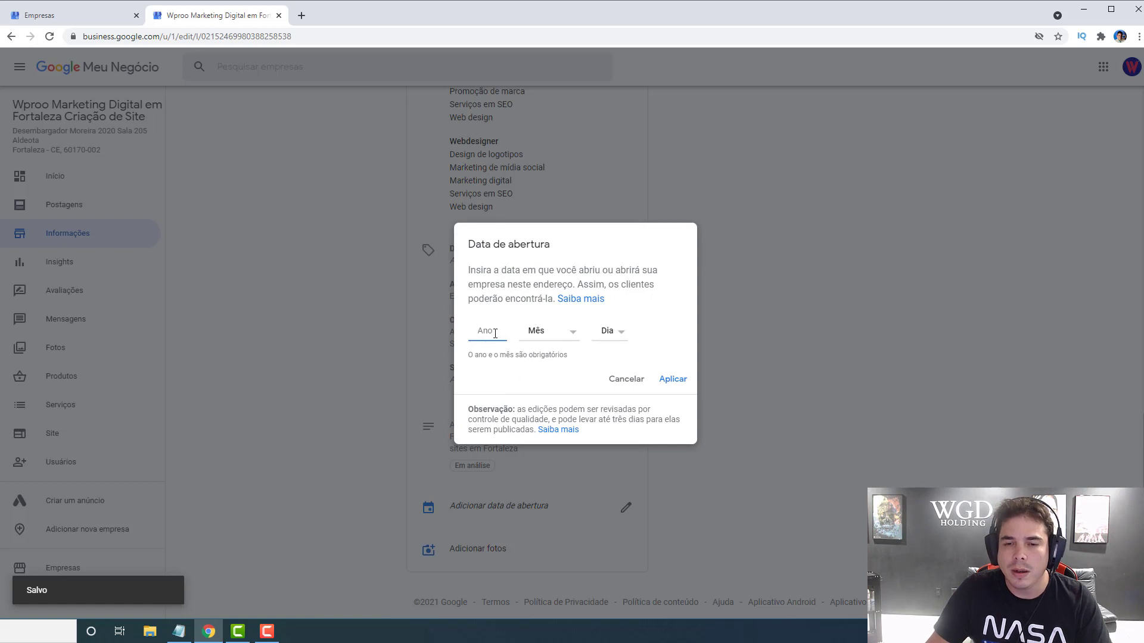
text(20)
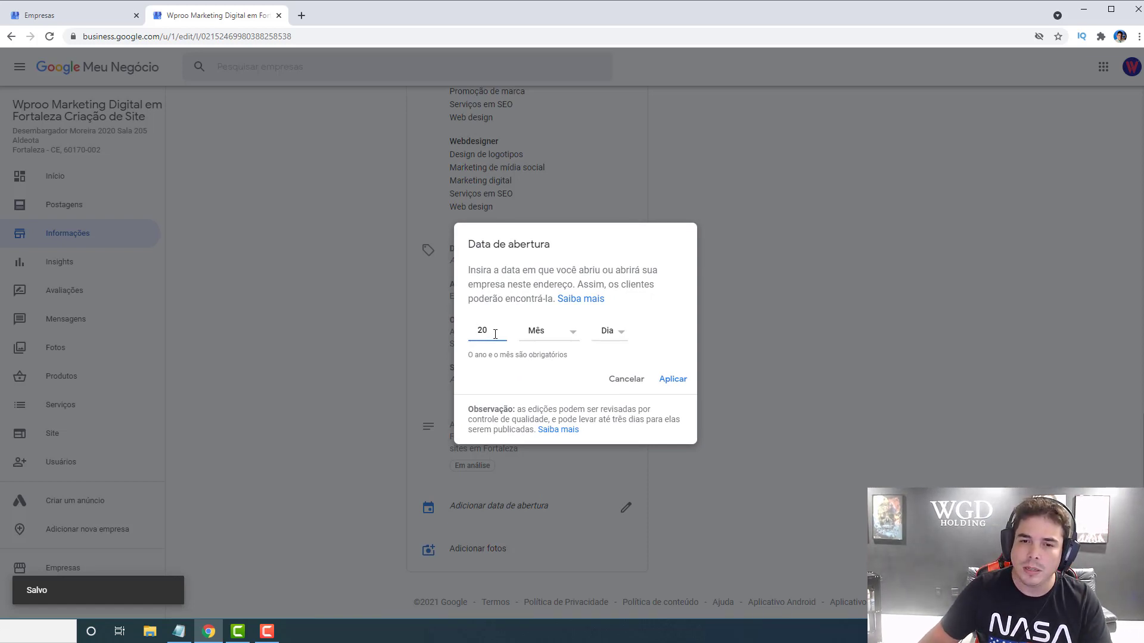
text(12)
click(529, 335)
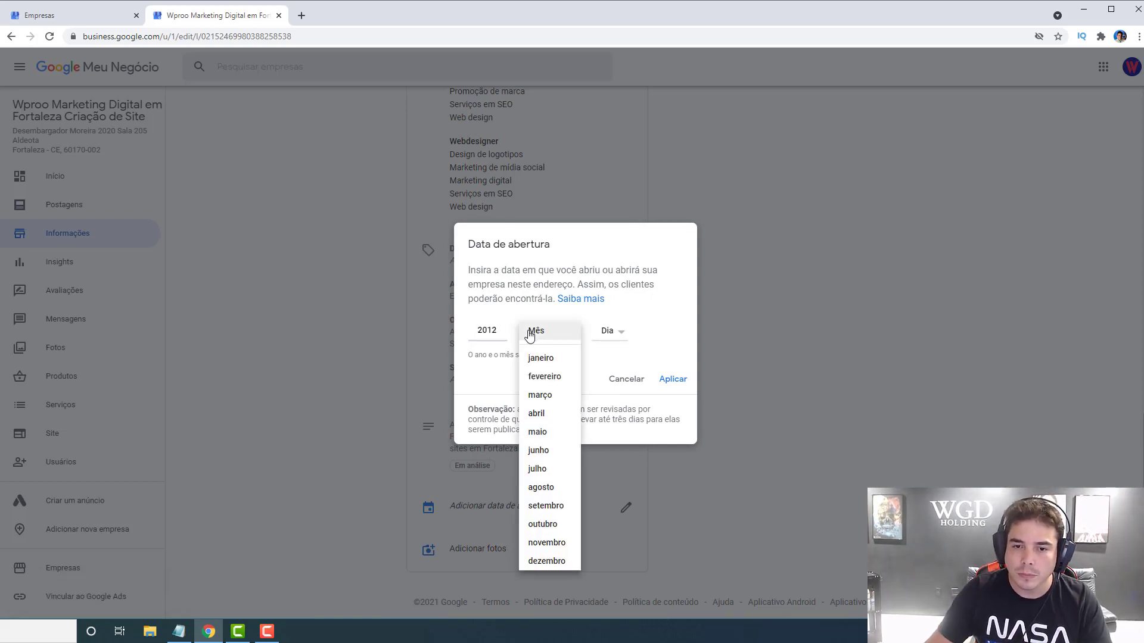
click(553, 564)
click(617, 337)
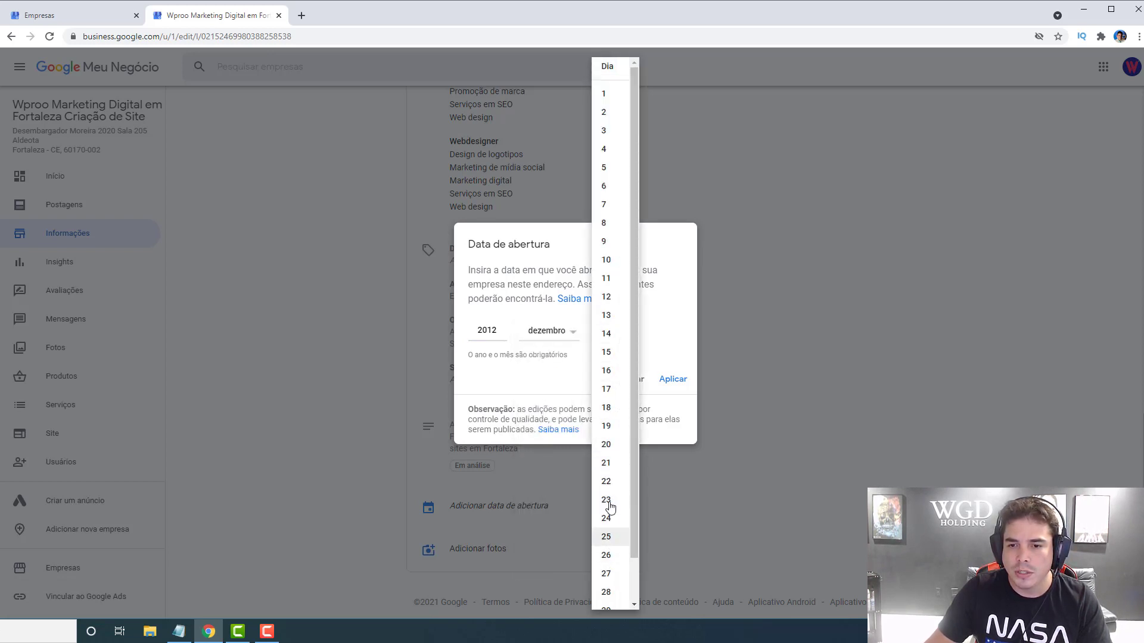
click(606, 131)
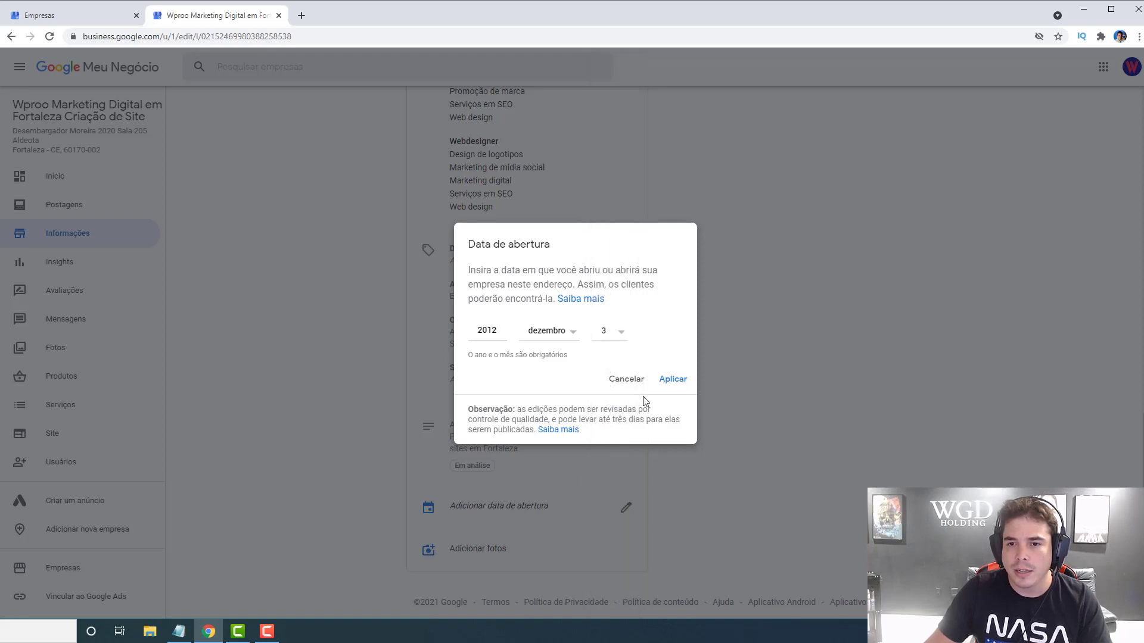
click(673, 380)
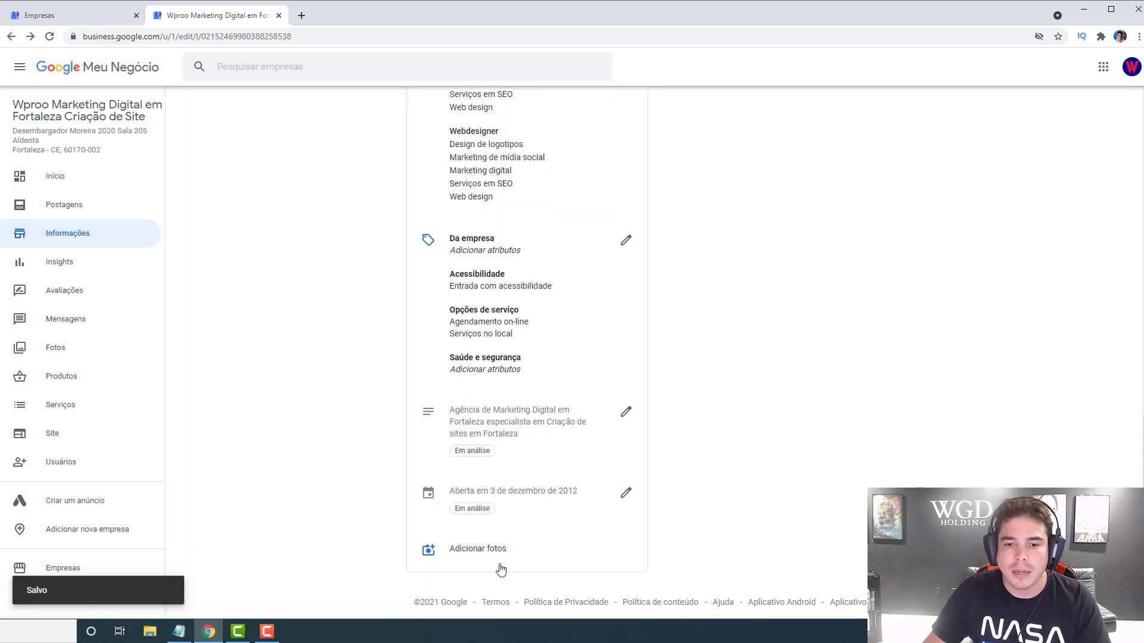
Go to the profile's photos and look over the logo, cover and video options and the existing pictures.
click(469, 555)
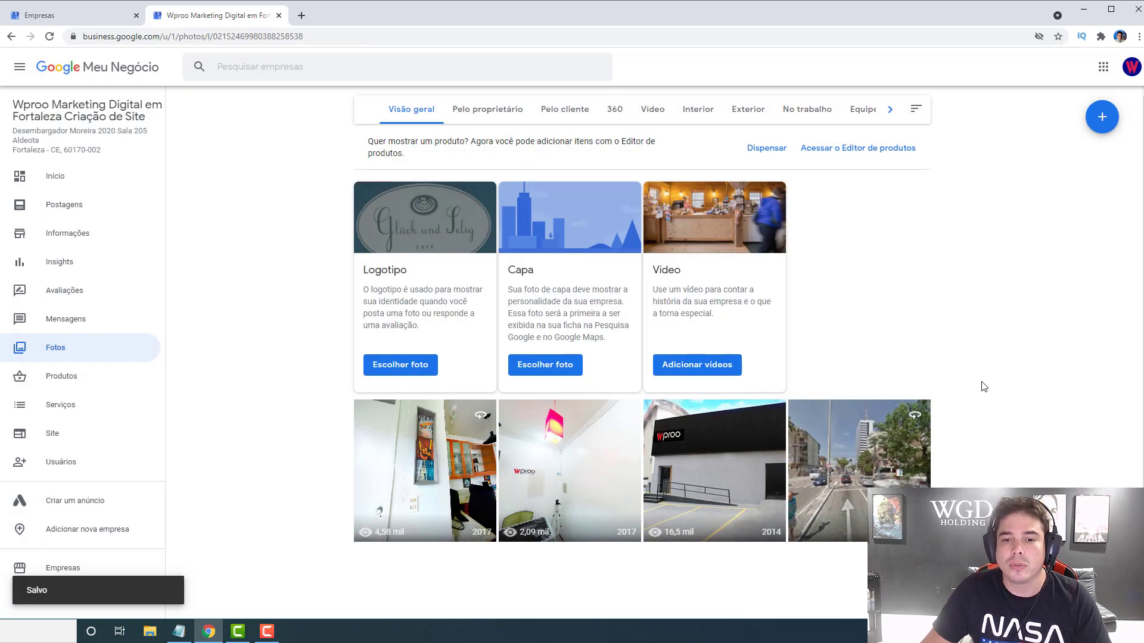
scroll(984, 386, down, 1)
scroll(912, 381, up, 1)
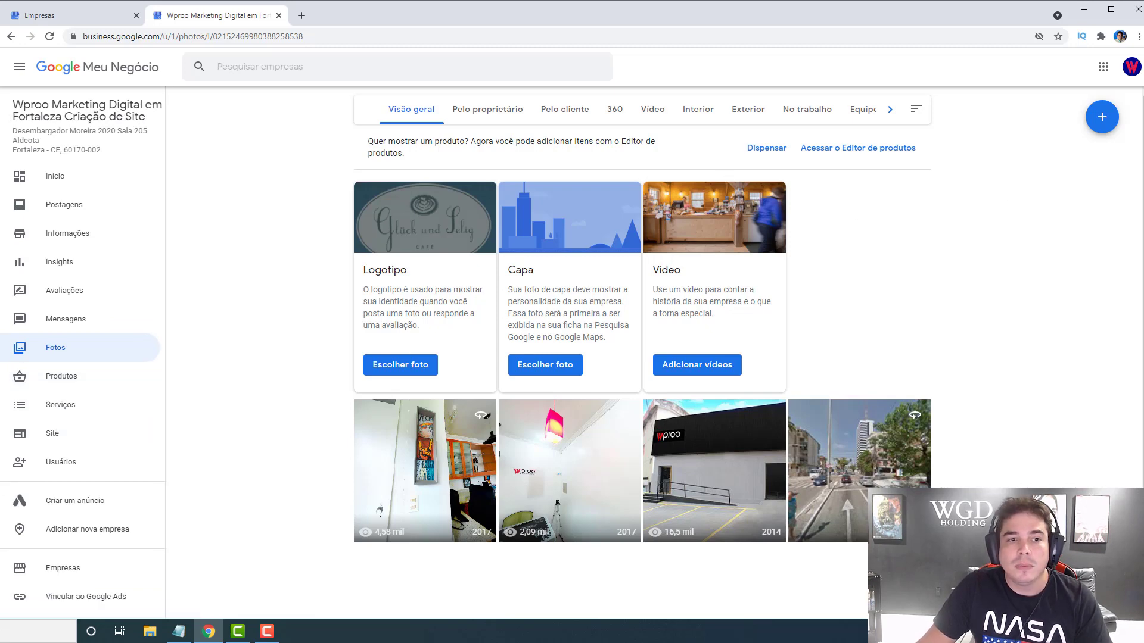
Look over the profile's home dashboard, including its performance and latest post, and open the posts page.
click(68, 188)
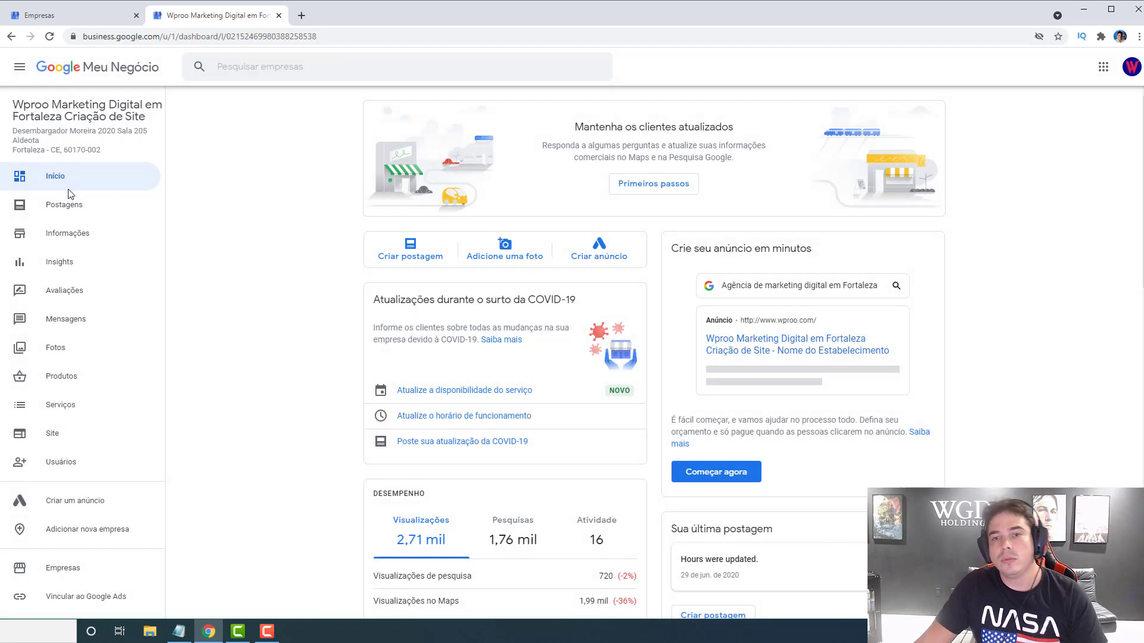
scroll(321, 207, down, 6)
scroll(322, 207, up, 6)
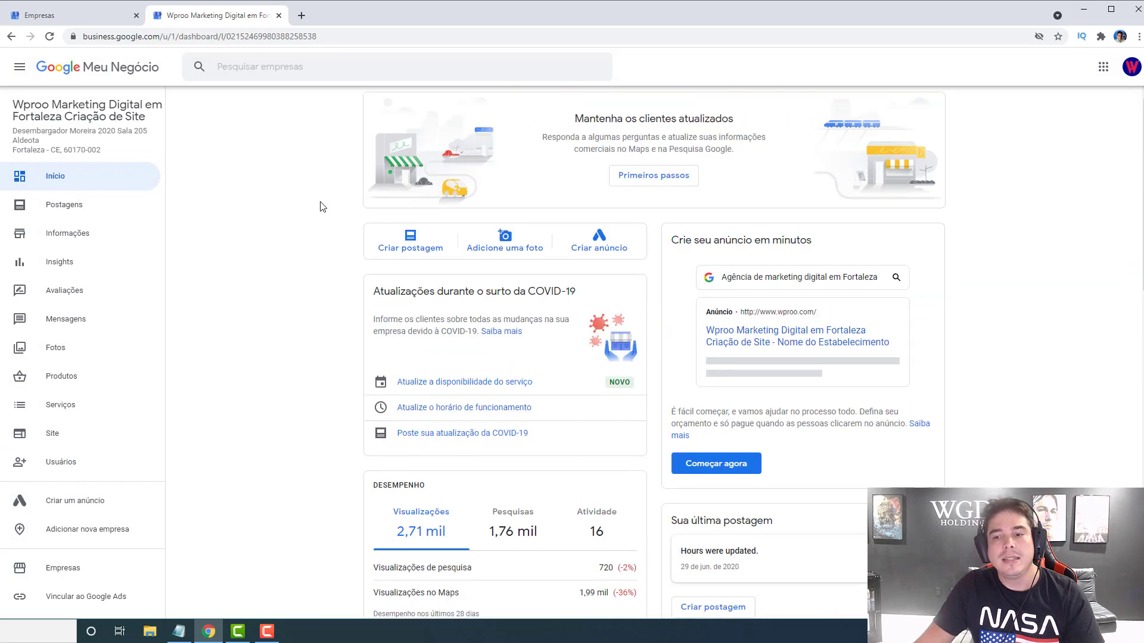
click(61, 221)
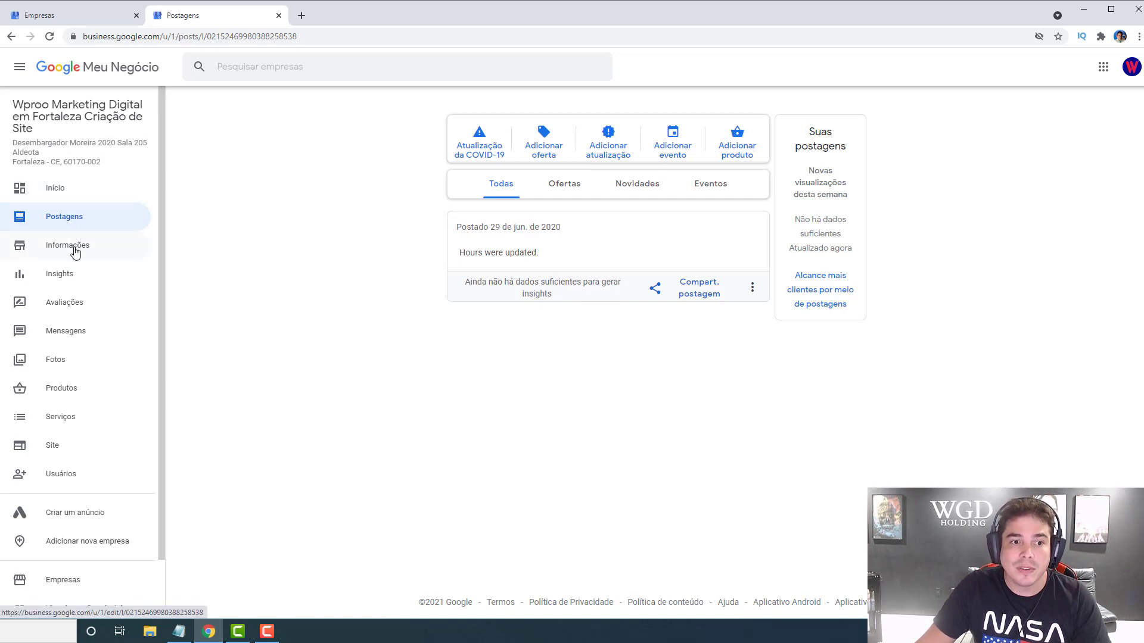
Reopen the business information page and review the whole profile, from its name and hours to its services and attributes.
click(75, 251)
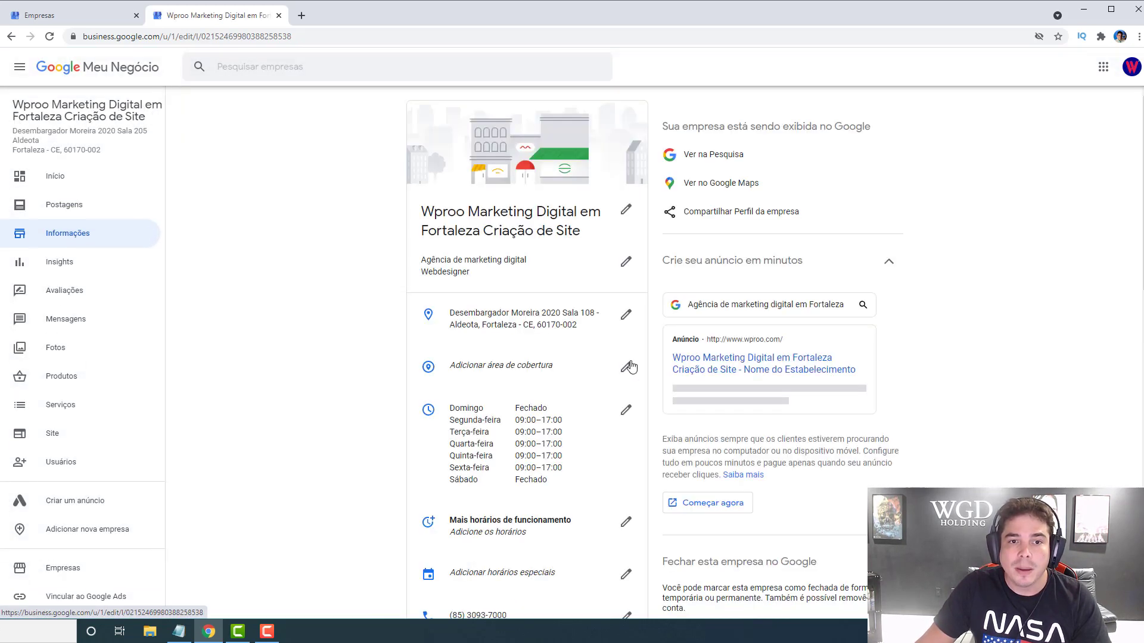
scroll(539, 304, down, 3)
scroll(534, 311, down, 10)
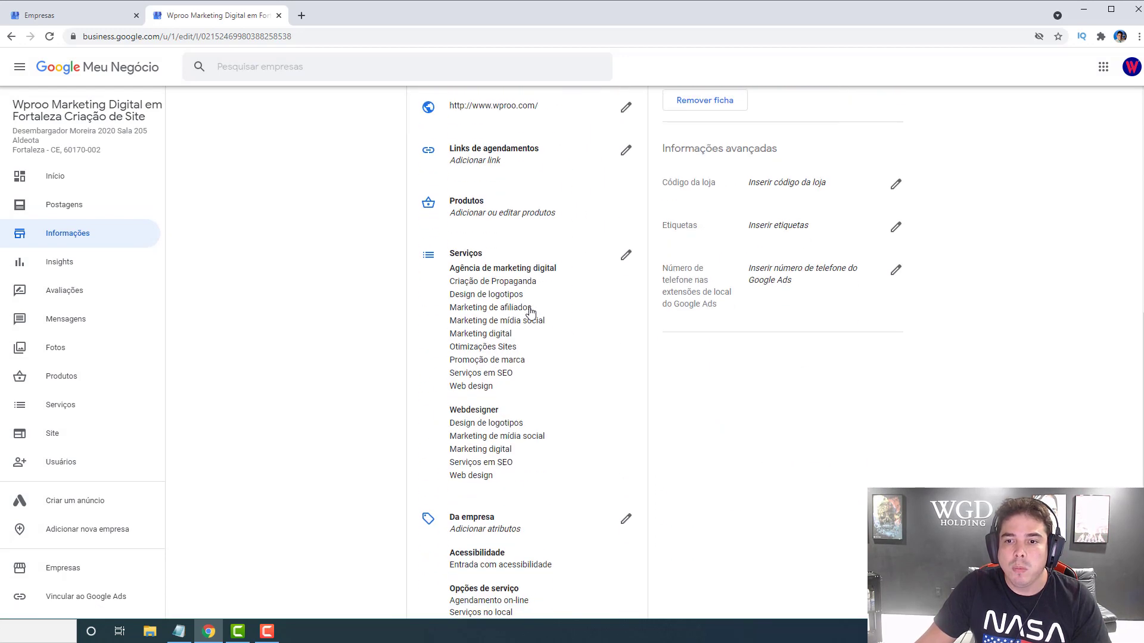
scroll(524, 321, up, 13)
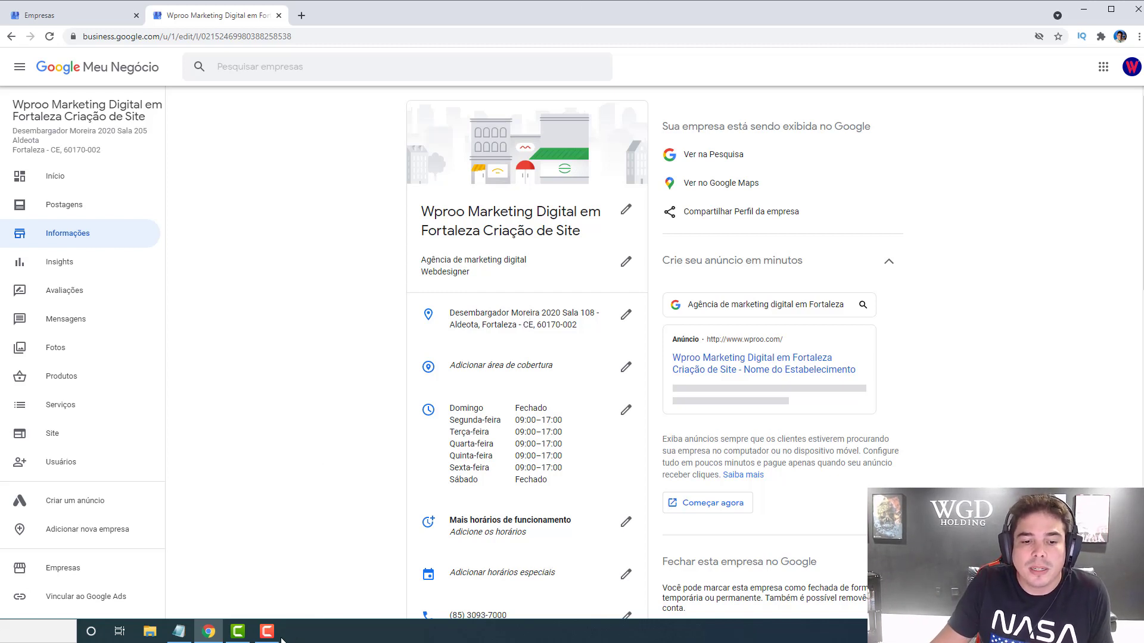
mouse_move(271, 633)
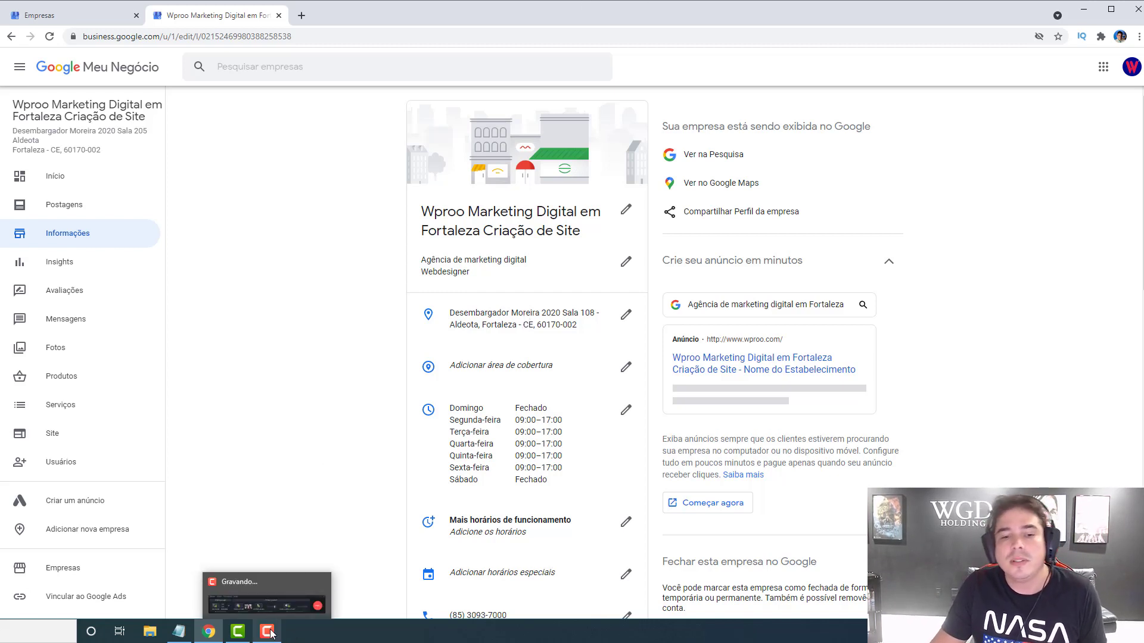